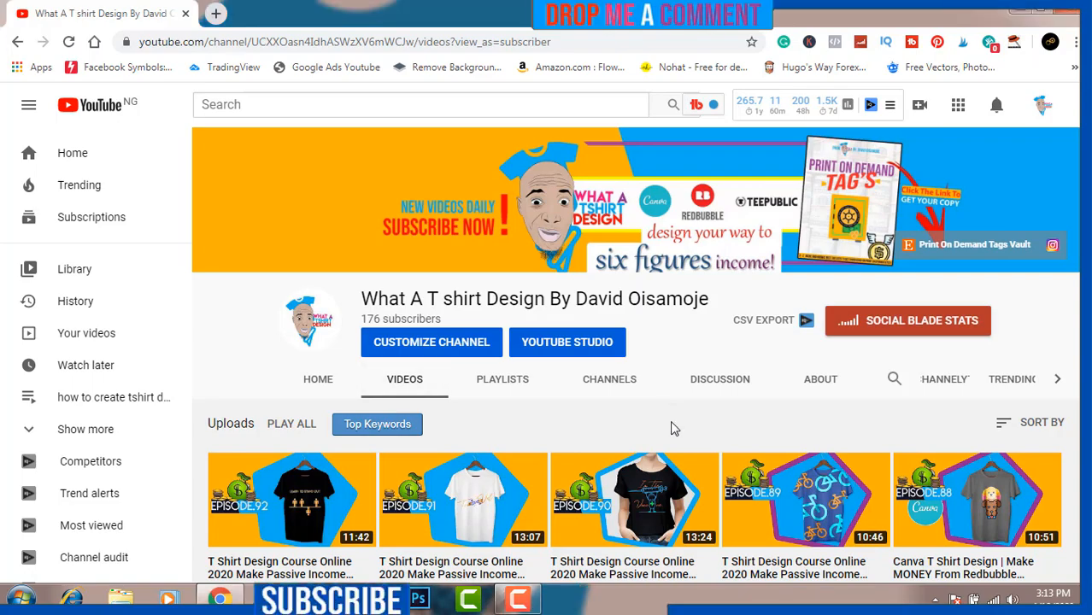
Step: Scroll through the channel's uploaded videos
{"action": "scroll", "coordinate": [671, 423], "scroll_direction": "down", "scroll_amount": 2}
{"action": "scroll", "coordinate": [674, 429], "scroll_direction": "up", "scroll_amount": 2}
{"action": "scroll", "coordinate": [675, 429], "scroll_direction": "down", "scroll_amount": 4}
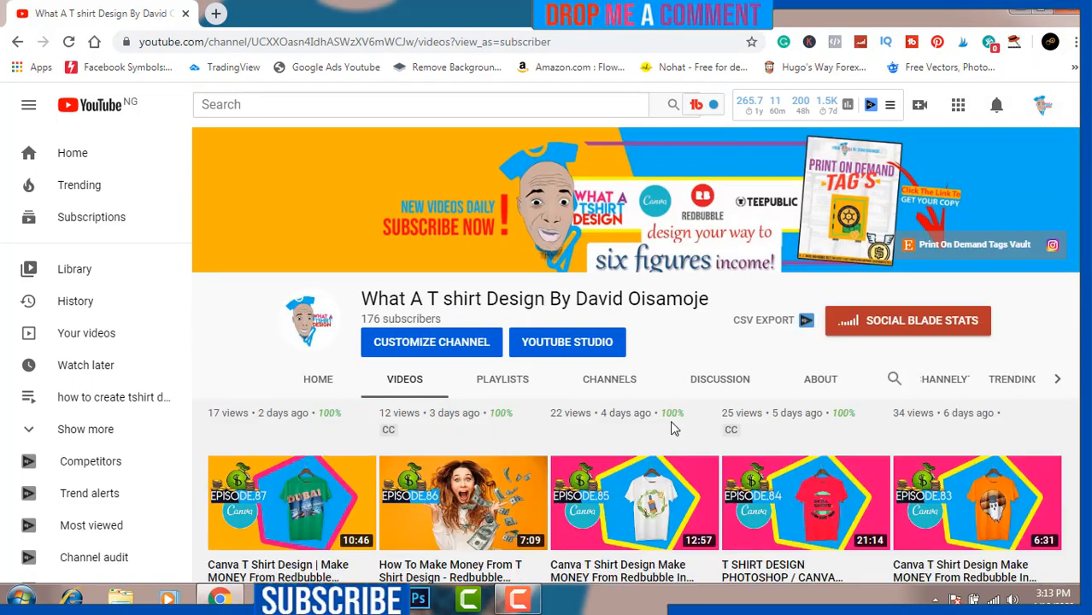
{"action": "scroll", "coordinate": [674, 429], "scroll_direction": "down", "scroll_amount": 8}
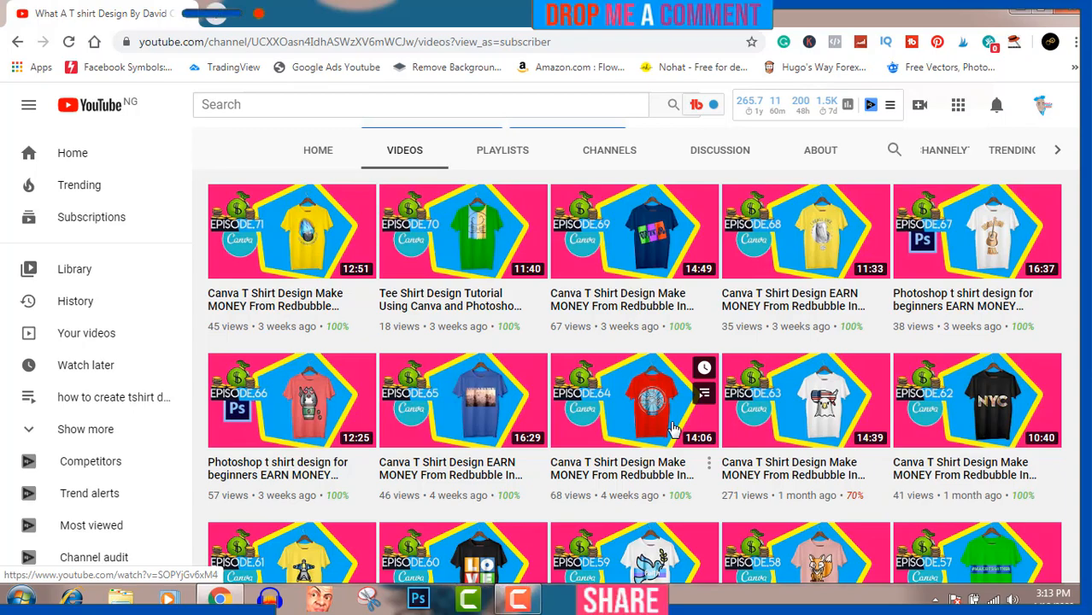
{"action": "scroll", "coordinate": [675, 429], "scroll_direction": "down", "scroll_amount": 1}
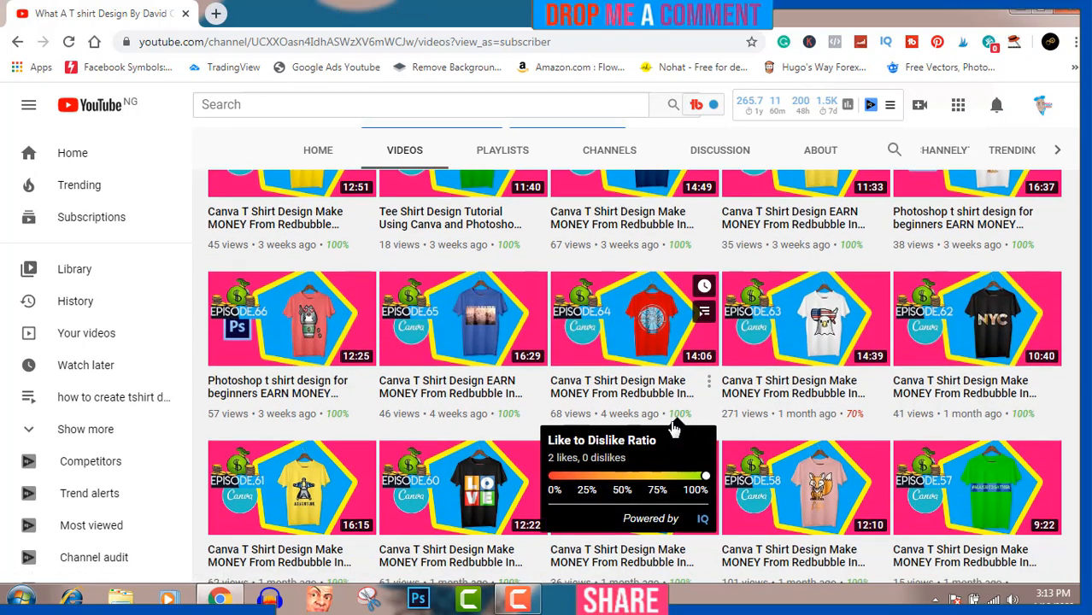
{"action": "scroll", "coordinate": [675, 429], "scroll_direction": "down", "scroll_amount": 4}
{"action": "scroll", "coordinate": [675, 429], "scroll_direction": "up", "scroll_amount": 15}
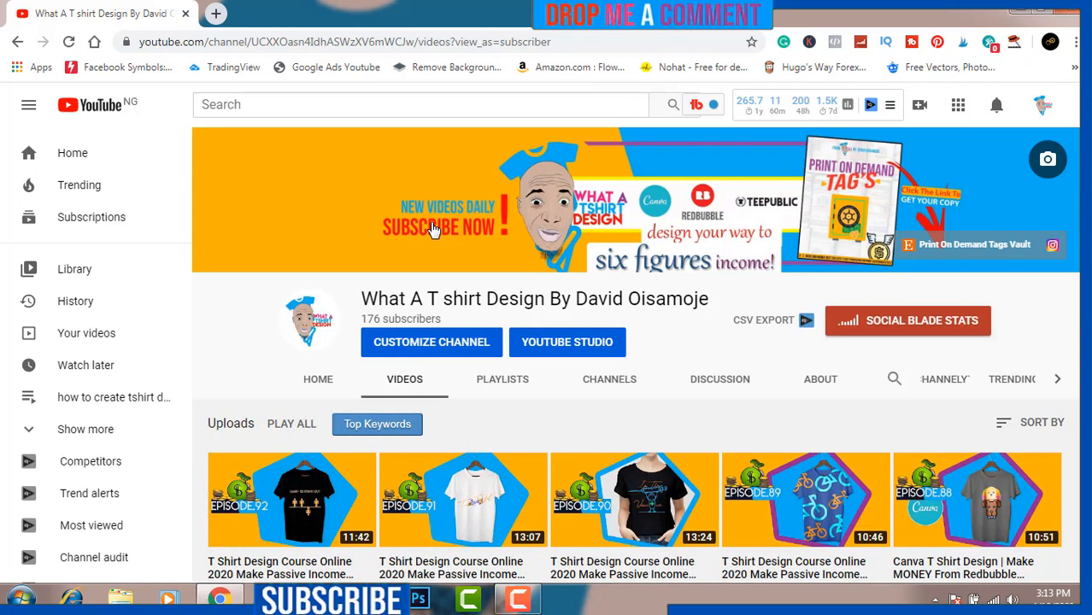
Step: Open Canva in a new tab and create a custom-size design of 4500 × 5499 px
{"action": "left_click", "coordinate": [218, 15]}
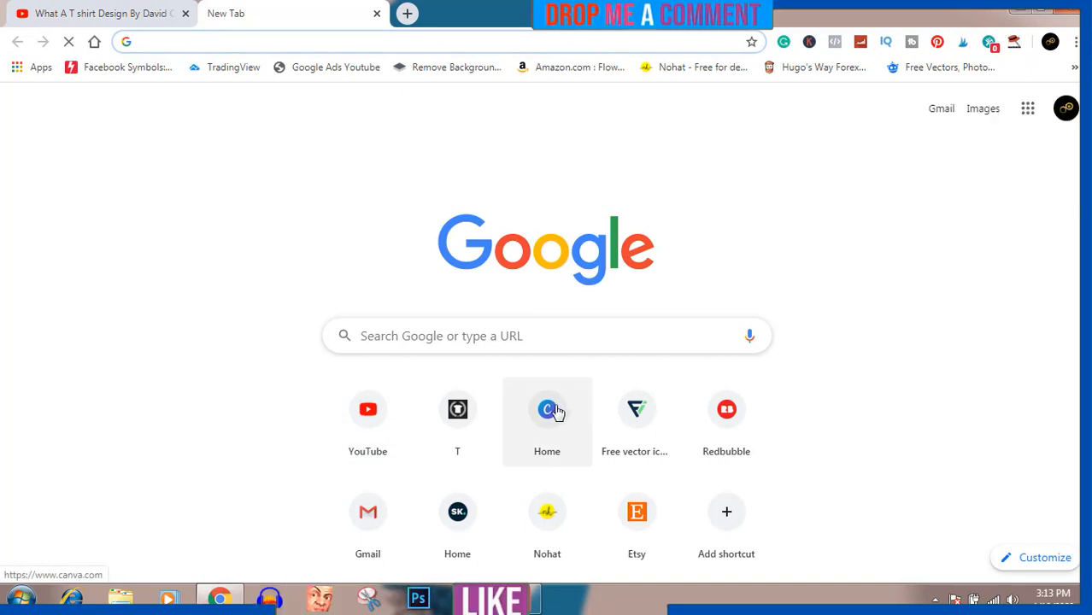
{"action": "left_click", "coordinate": [551, 416]}
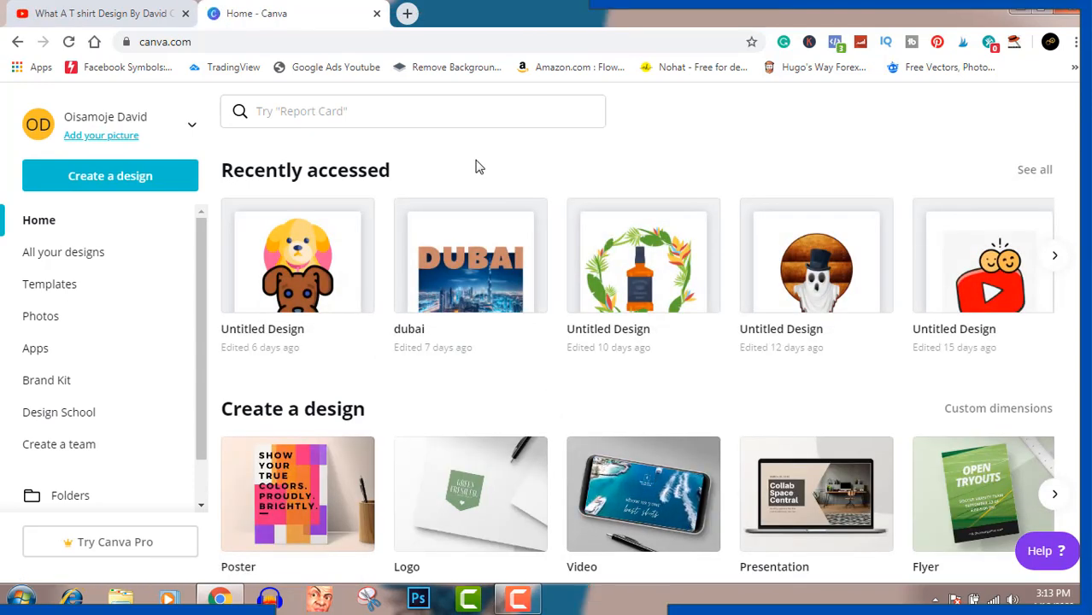
{"action": "left_click", "coordinate": [145, 177]}
{"action": "left_click", "coordinate": [117, 260]}
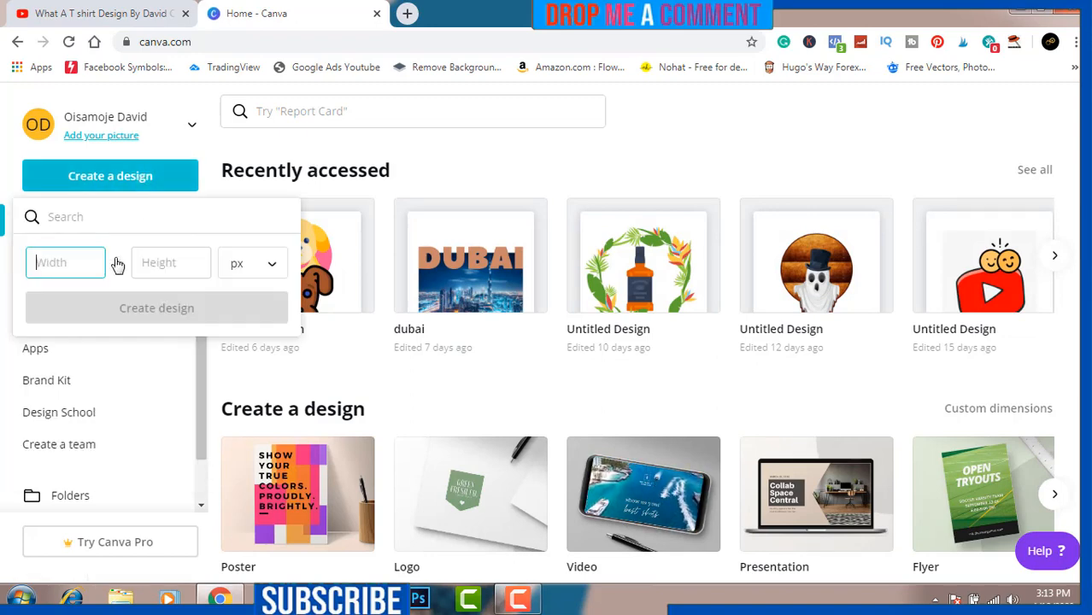
{"action": "type", "text": "450"}
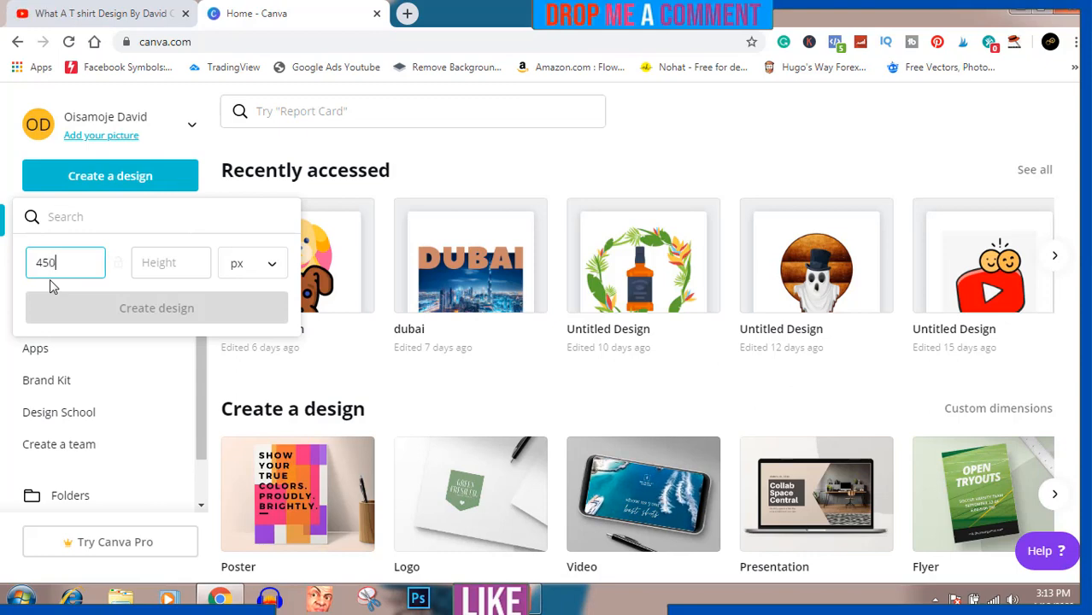
{"action": "type", "text": "0"}
{"action": "left_click", "coordinate": [166, 263]}
{"action": "type", "text": "5"}
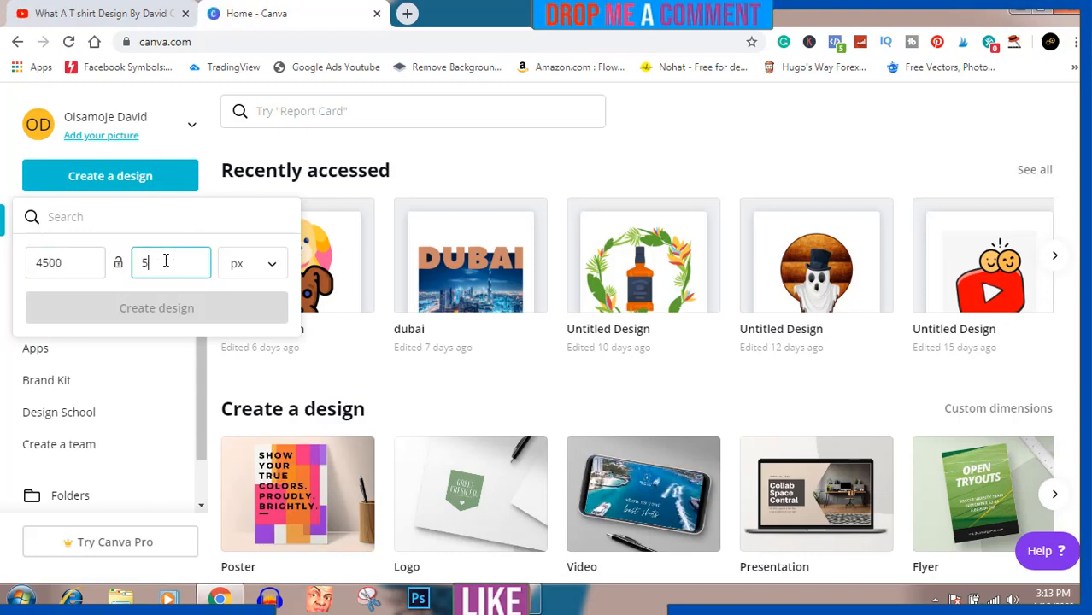
{"action": "type", "text": "499"}
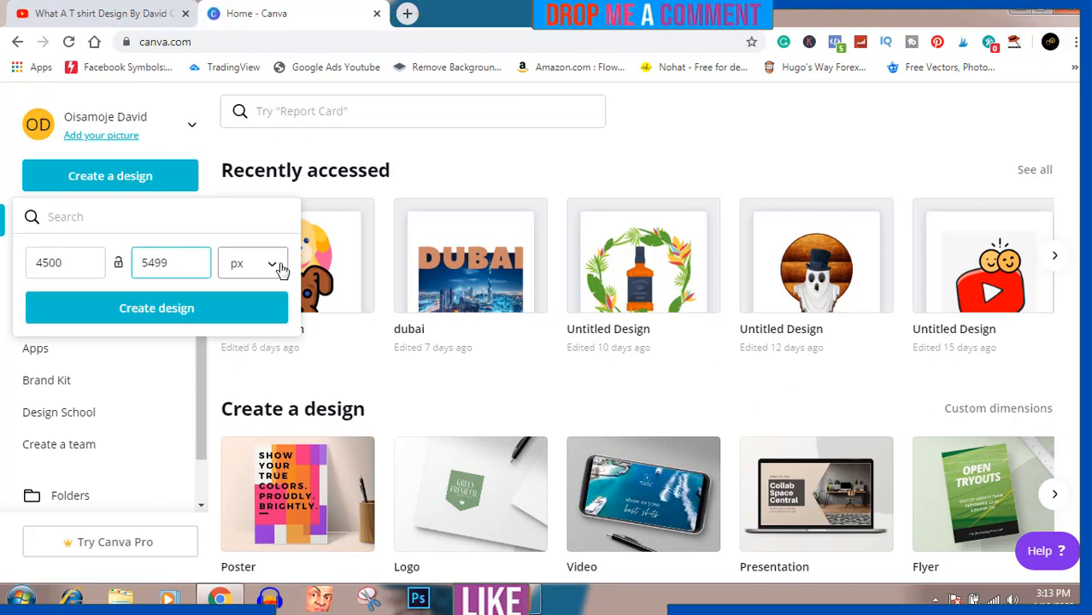
{"action": "left_click", "coordinate": [281, 270]}
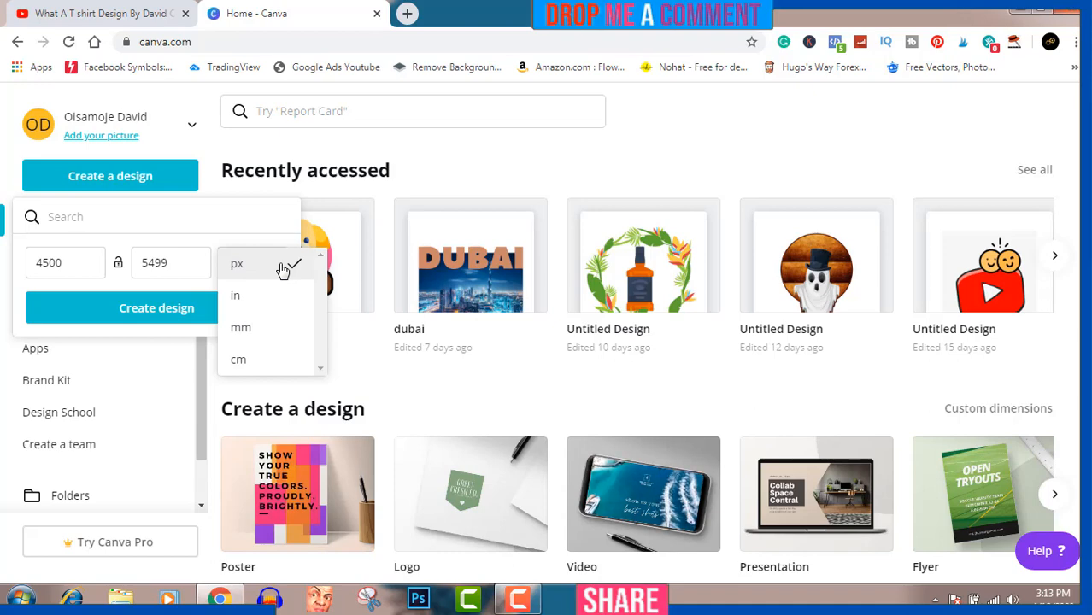
{"action": "left_click", "coordinate": [282, 268]}
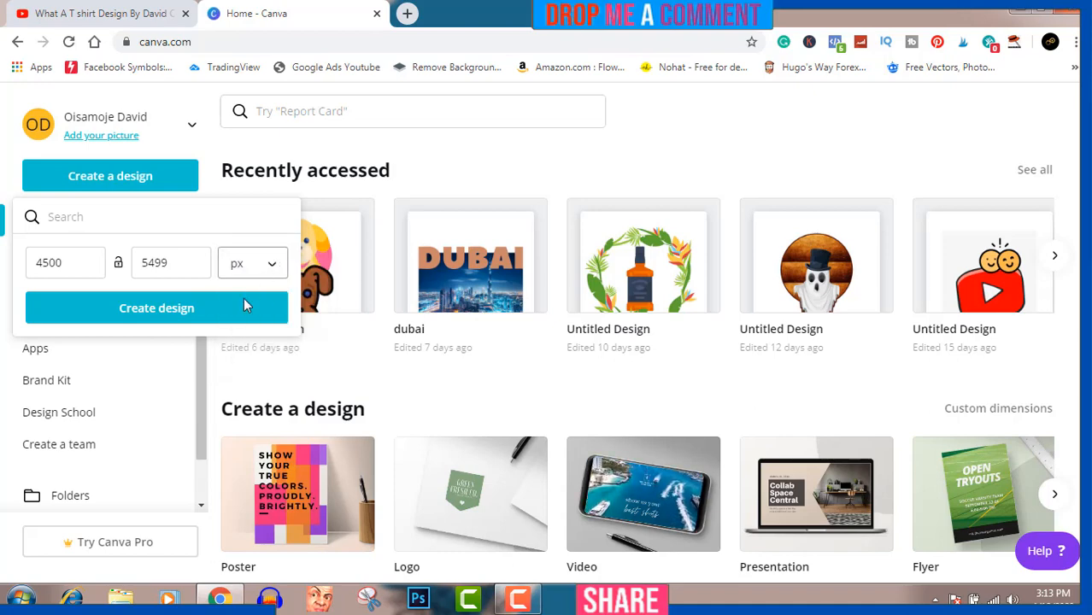
{"action": "left_click", "coordinate": [181, 313]}
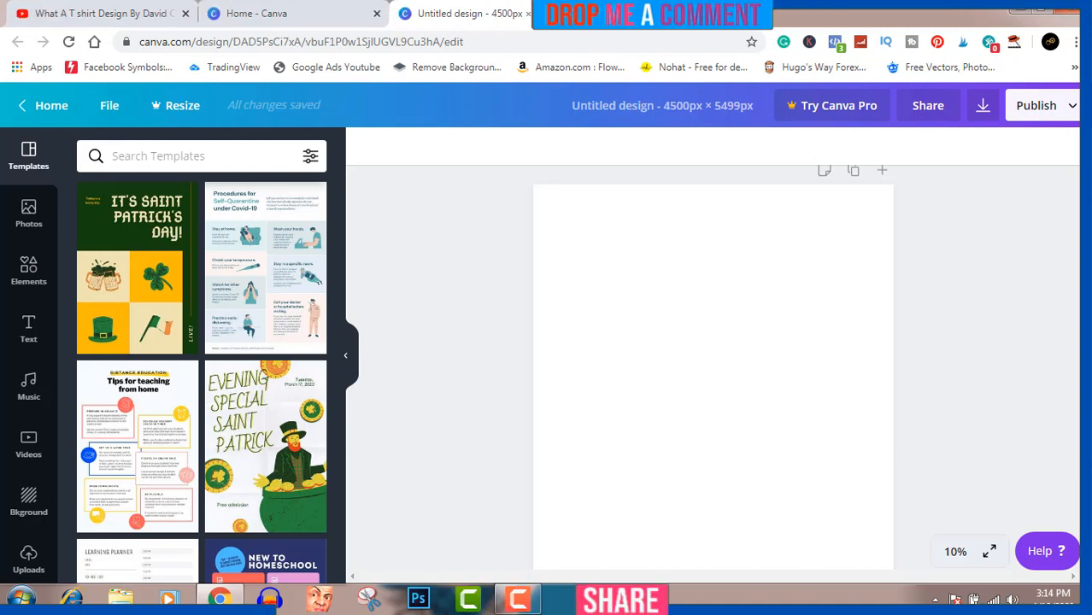
Step: Upload the image 'skillshare Drick Design' from the Pictures library
{"action": "left_click", "coordinate": [28, 561]}
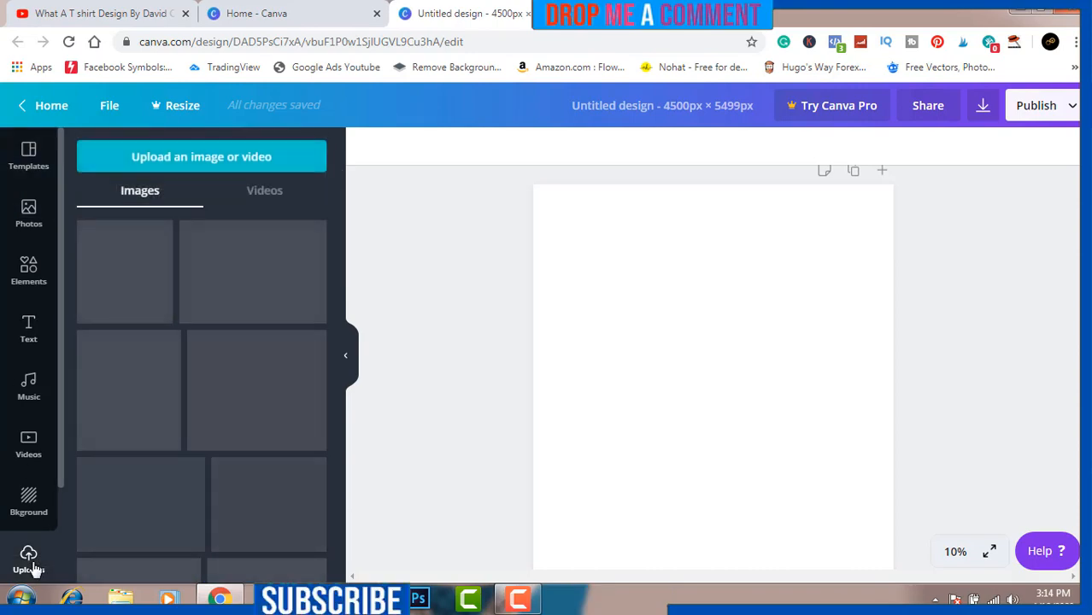
{"action": "left_click", "coordinate": [213, 157]}
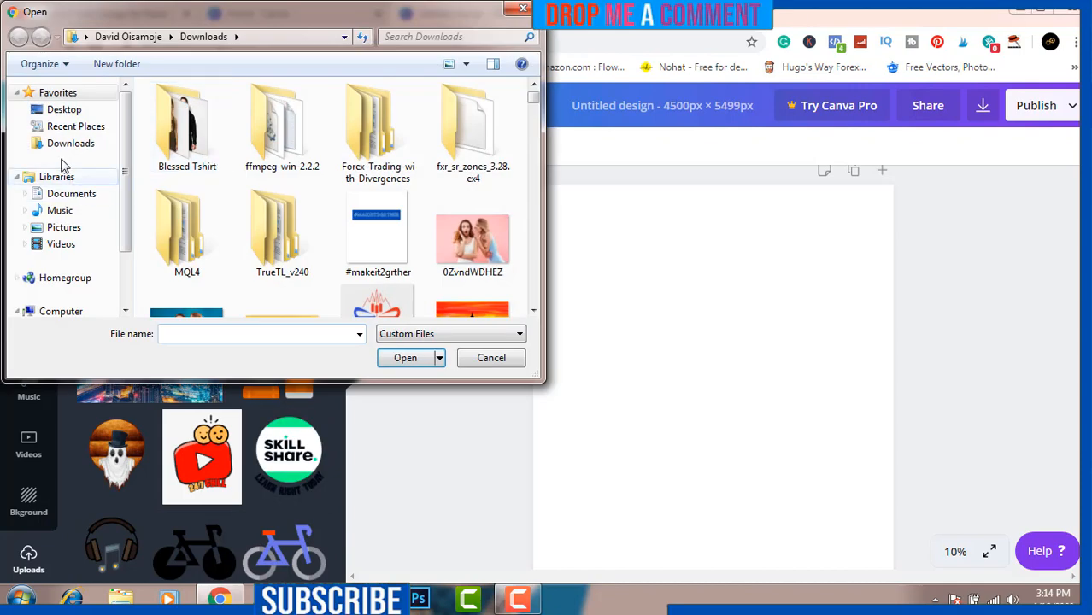
{"action": "left_click", "coordinate": [381, 245]}
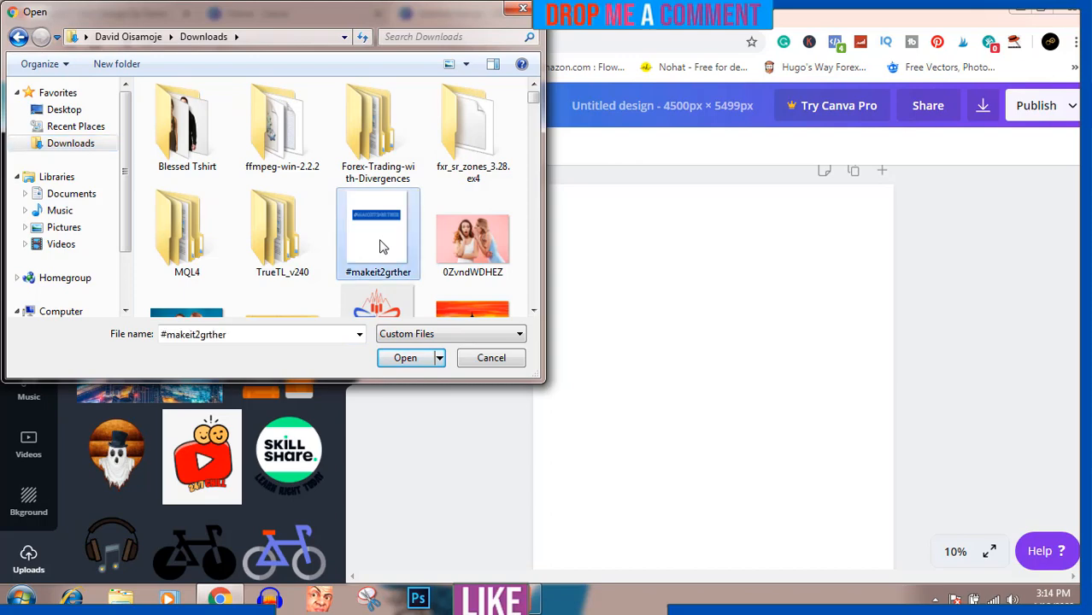
{"action": "type", "text": "sk"}
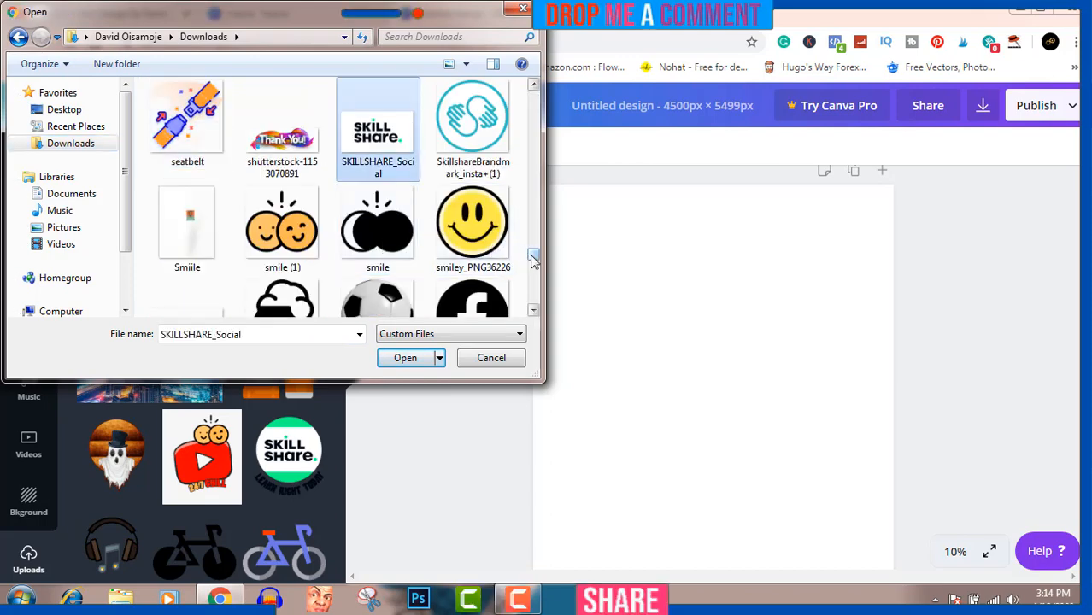
{"action": "left_click", "coordinate": [68, 229]}
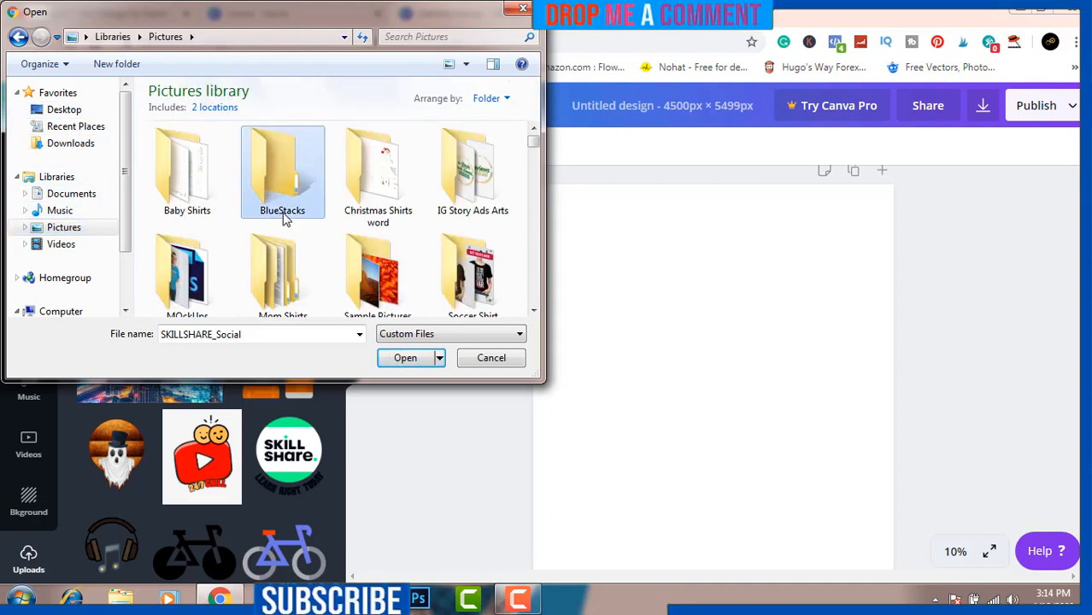
{"action": "type", "text": "sk"}
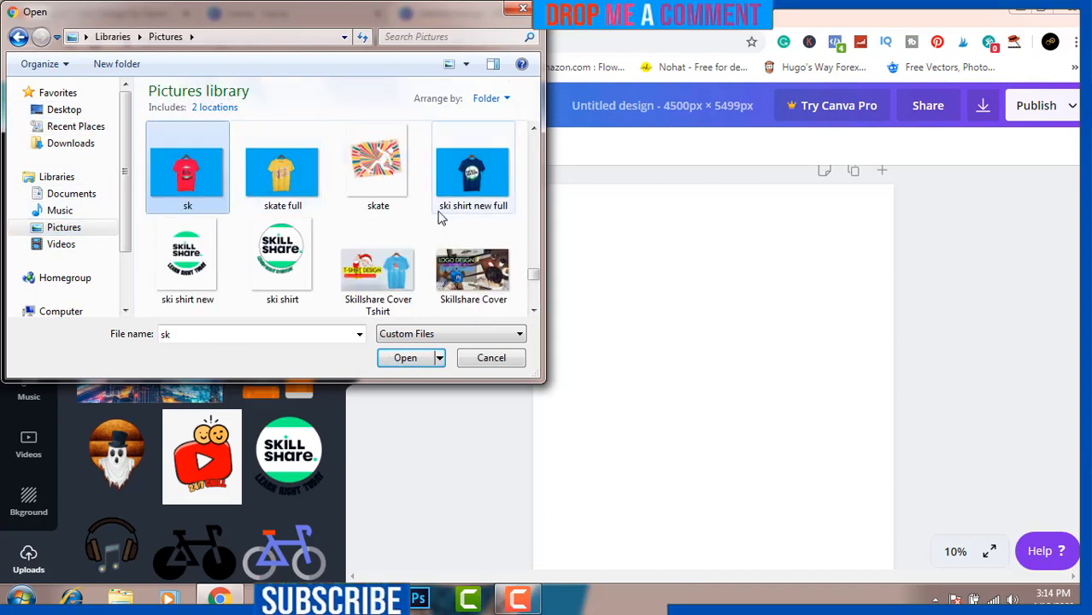
{"action": "left_click_drag", "start_coordinate": [534, 275], "coordinate": [370, 287]}
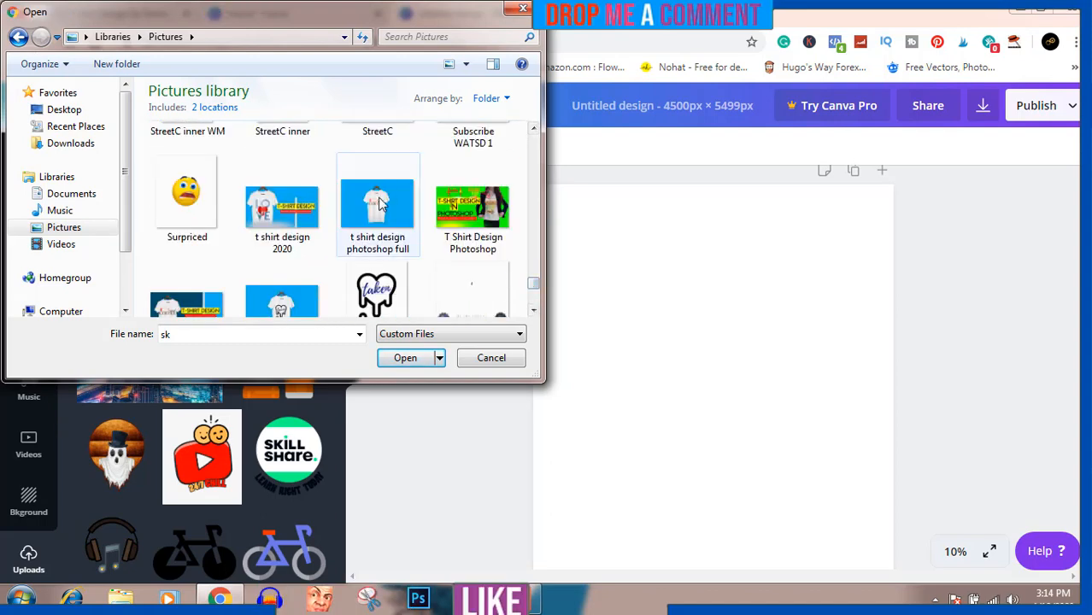
{"action": "mouse_move", "coordinate": [533, 286]}
{"action": "left_mouse_down"}
{"action": "mouse_move", "coordinate": [535, 304]}
{"action": "mouse_move", "coordinate": [535, 276]}
{"action": "left_mouse_up"}
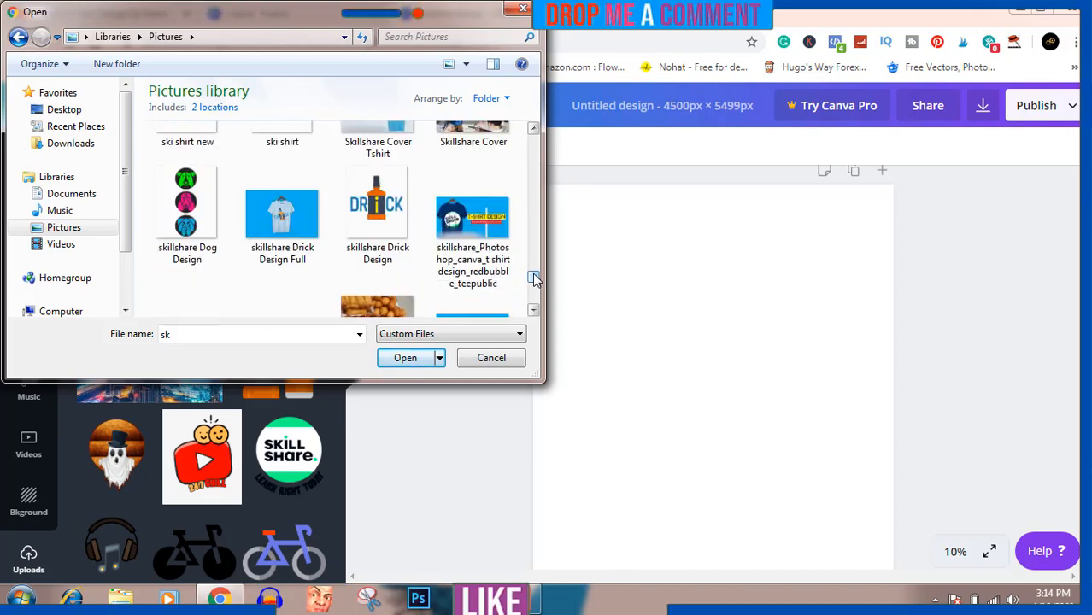
{"action": "left_click", "coordinate": [376, 214]}
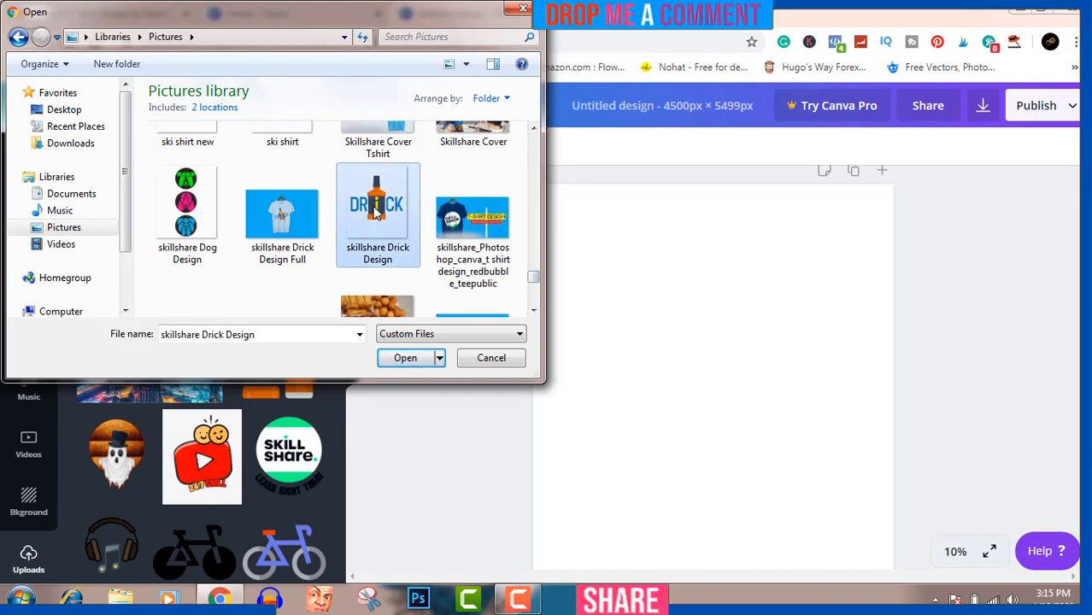
{"action": "left_click", "coordinate": [405, 358]}
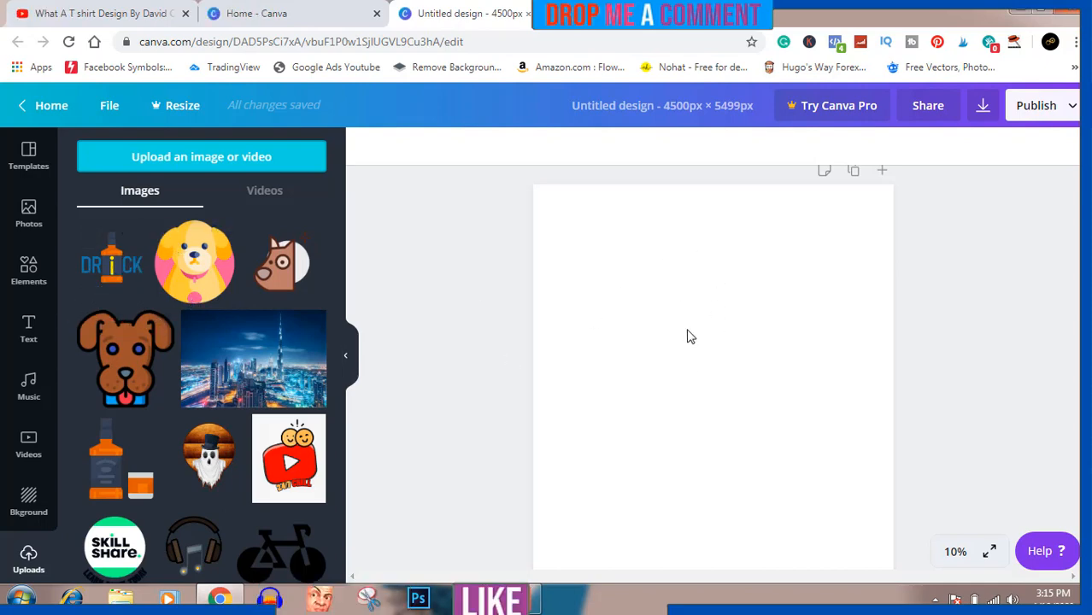
Step: Add the uploaded Drick design to the blank page
{"action": "left_click", "coordinate": [112, 269]}
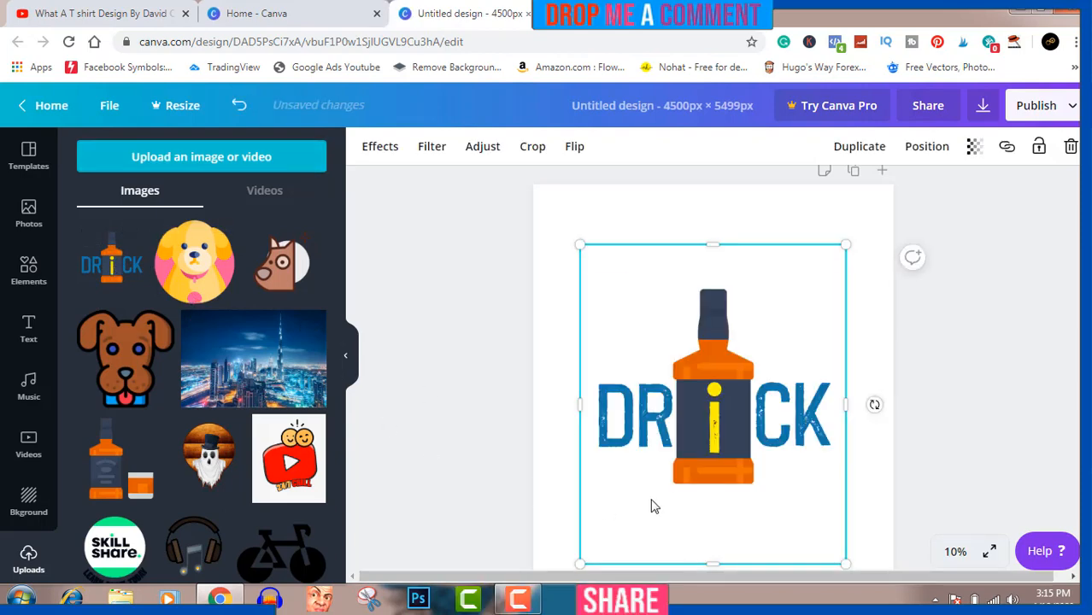
{"action": "left_click", "coordinate": [968, 449]}
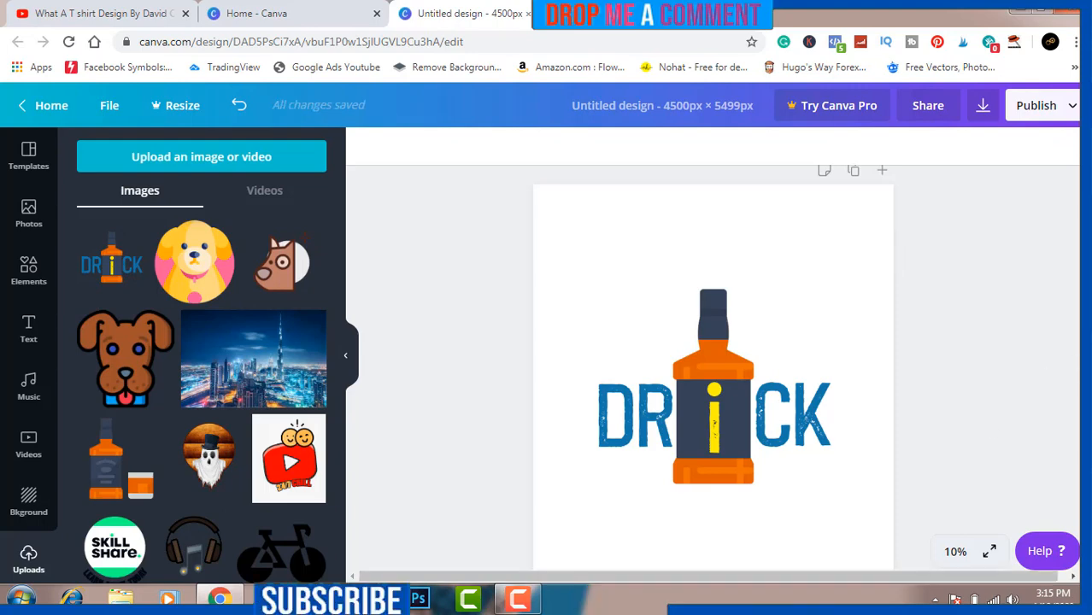
{"action": "scroll", "coordinate": [712, 325], "scroll_direction": "down", "scroll_amount": 2}
{"action": "scroll", "coordinate": [713, 325], "scroll_direction": "down", "scroll_amount": 2}
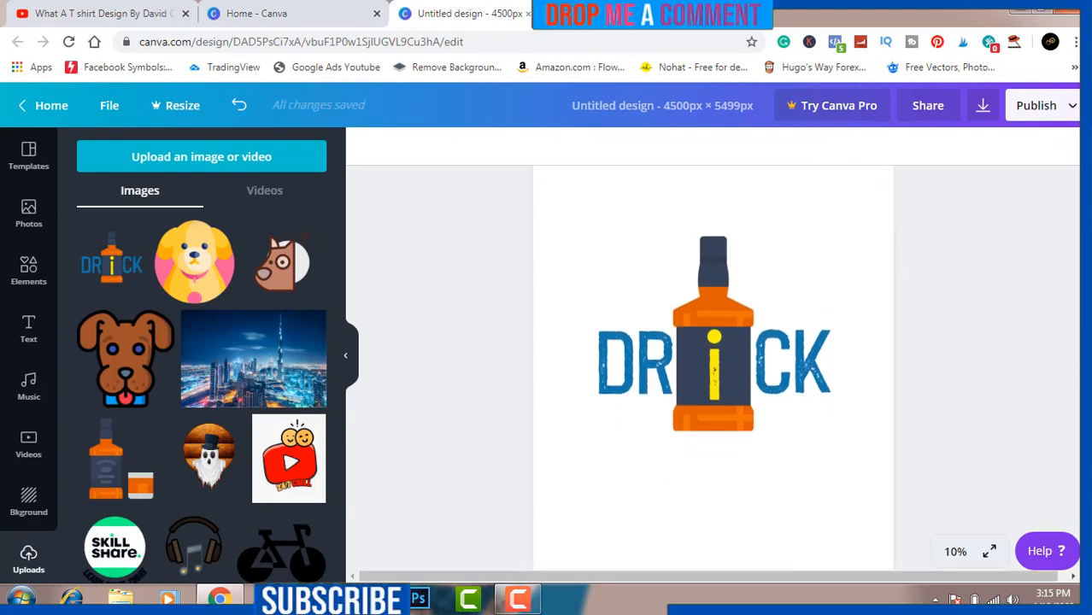
{"action": "scroll", "coordinate": [713, 342], "scroll_direction": "down", "scroll_amount": 2}
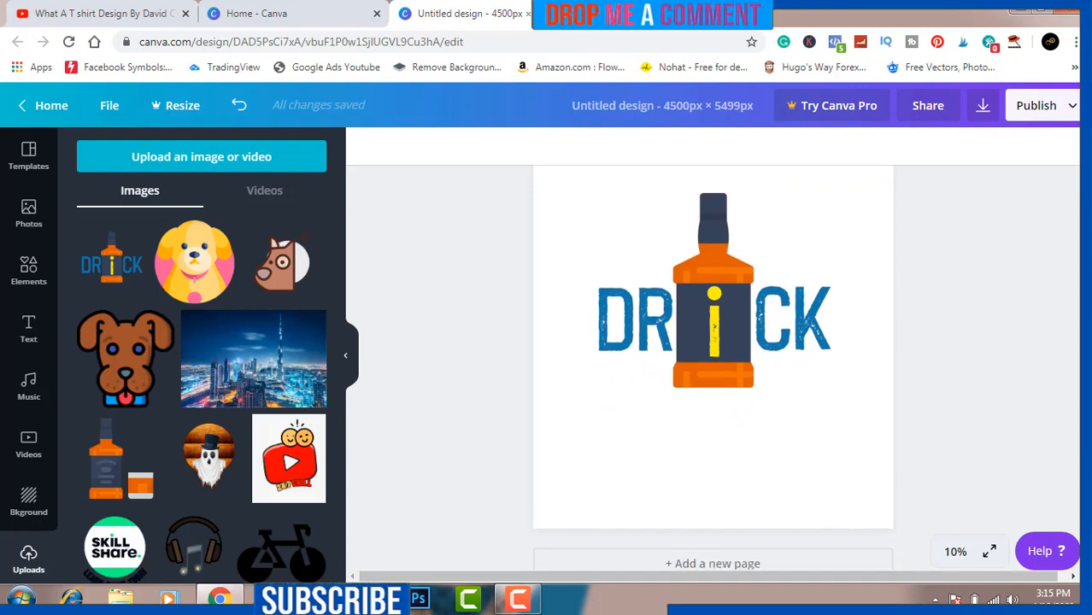
{"action": "scroll", "coordinate": [713, 363], "scroll_direction": "up", "scroll_amount": 2}
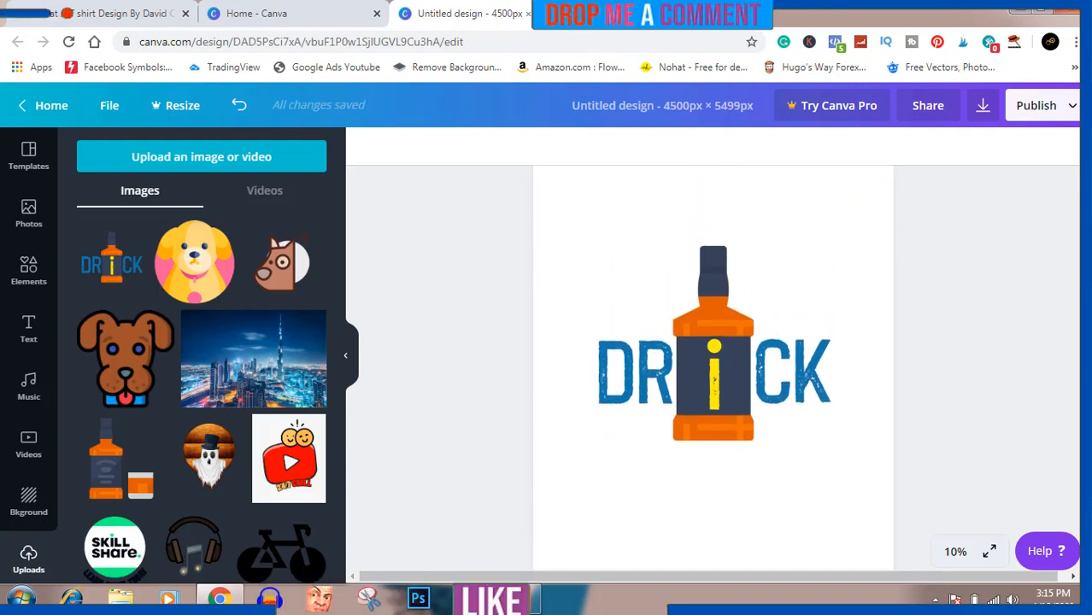
{"action": "scroll", "coordinate": [712, 363], "scroll_direction": "down", "scroll_amount": 1}
{"action": "scroll", "coordinate": [713, 362], "scroll_direction": "down", "scroll_amount": 2}
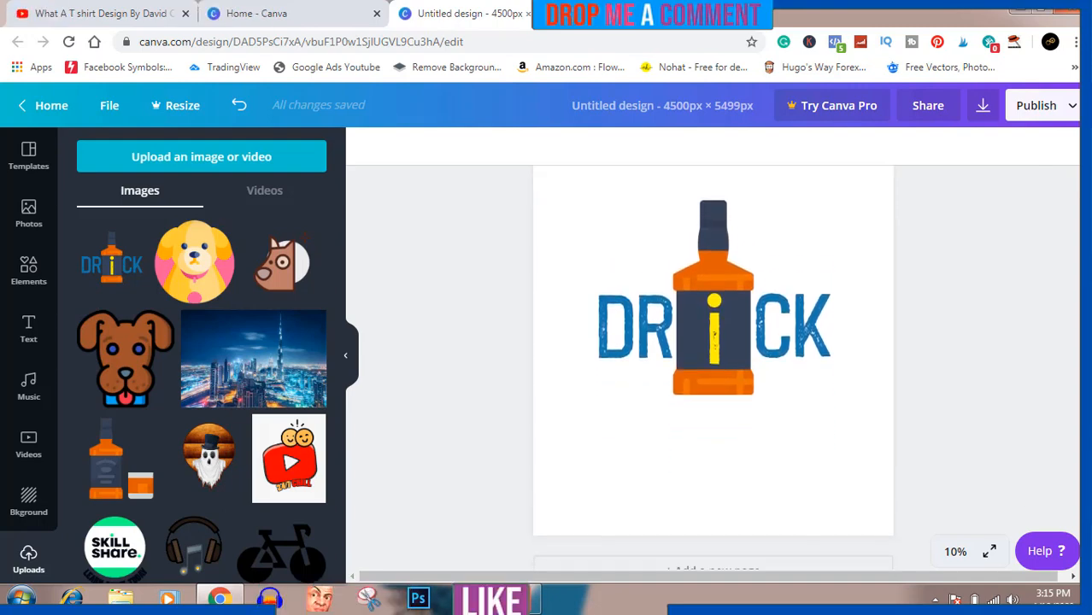
{"action": "scroll", "coordinate": [712, 362], "scroll_direction": "up", "scroll_amount": 1}
{"action": "scroll", "coordinate": [713, 363], "scroll_direction": "up", "scroll_amount": 2}
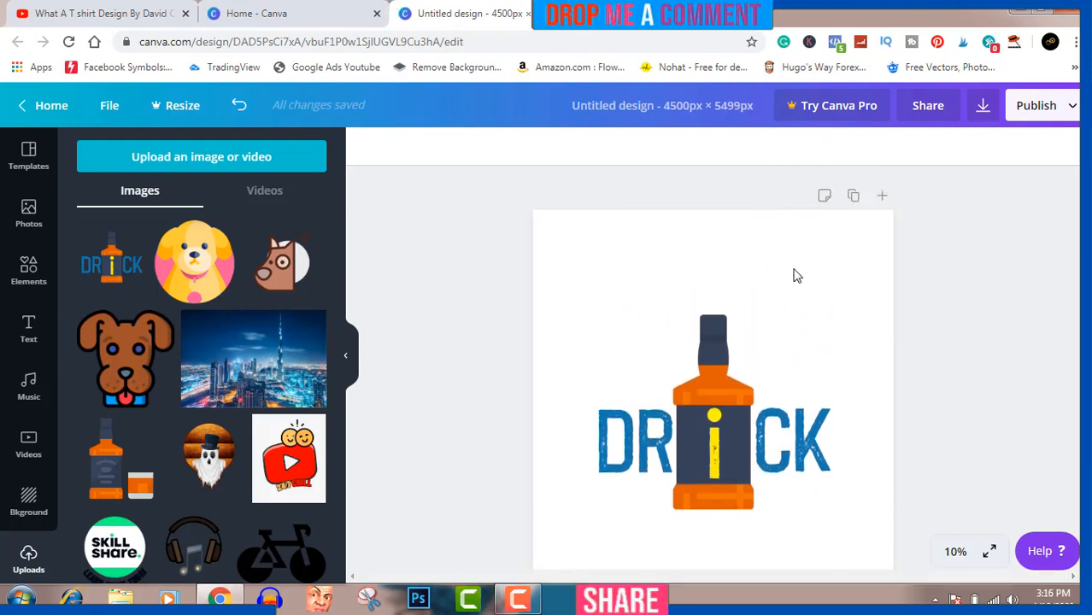
Step: Download the design as a PNG file after trying the transparent background option
{"action": "left_click", "coordinate": [983, 107]}
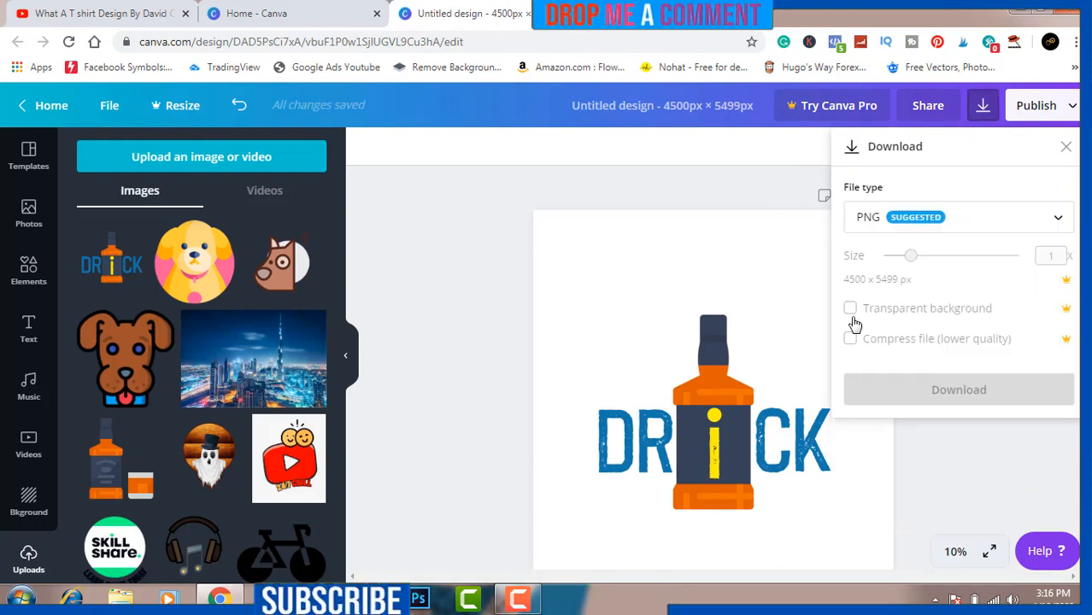
{"action": "left_click", "coordinate": [851, 309]}
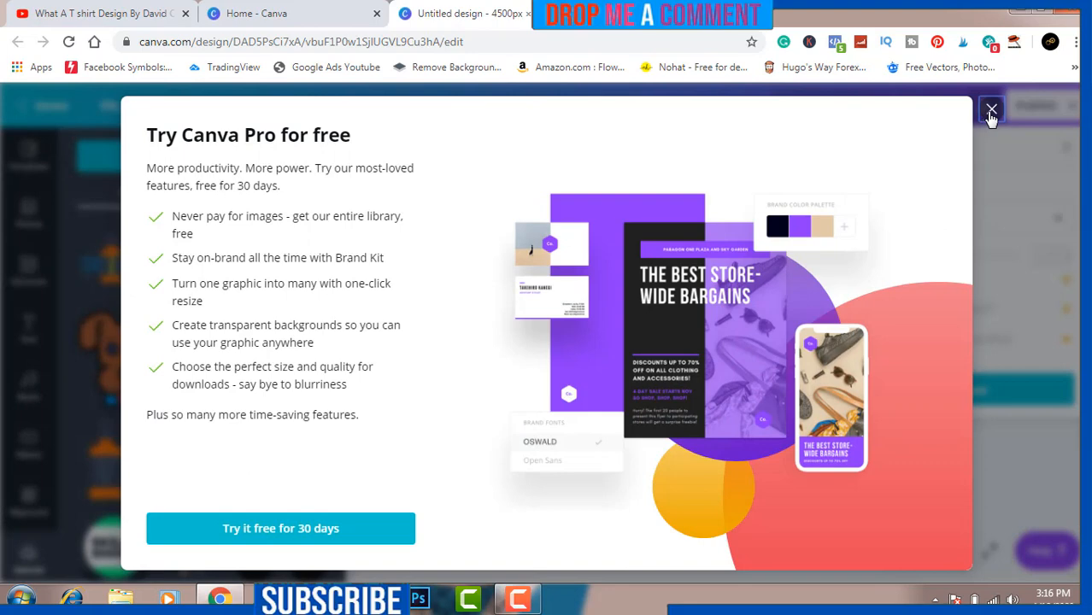
{"action": "left_click", "coordinate": [992, 112]}
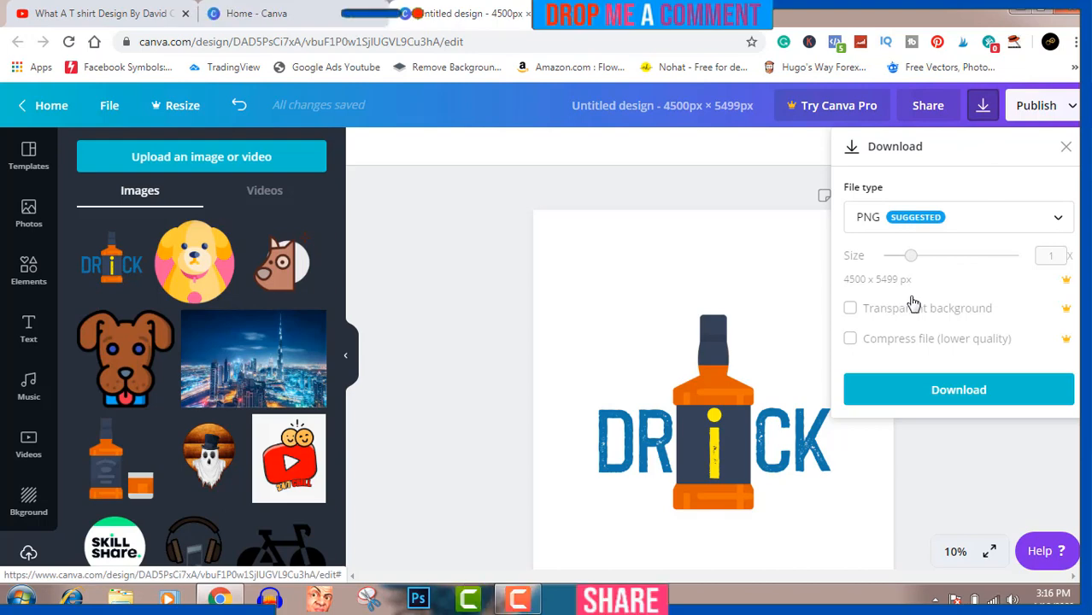
{"action": "left_click", "coordinate": [997, 395]}
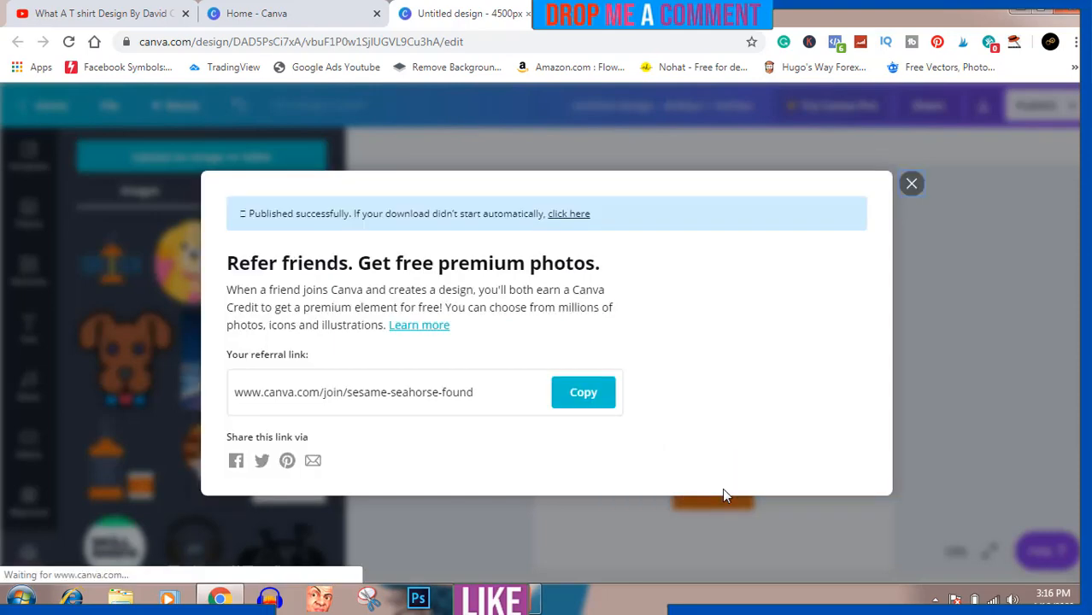
{"action": "left_click", "coordinate": [911, 184]}
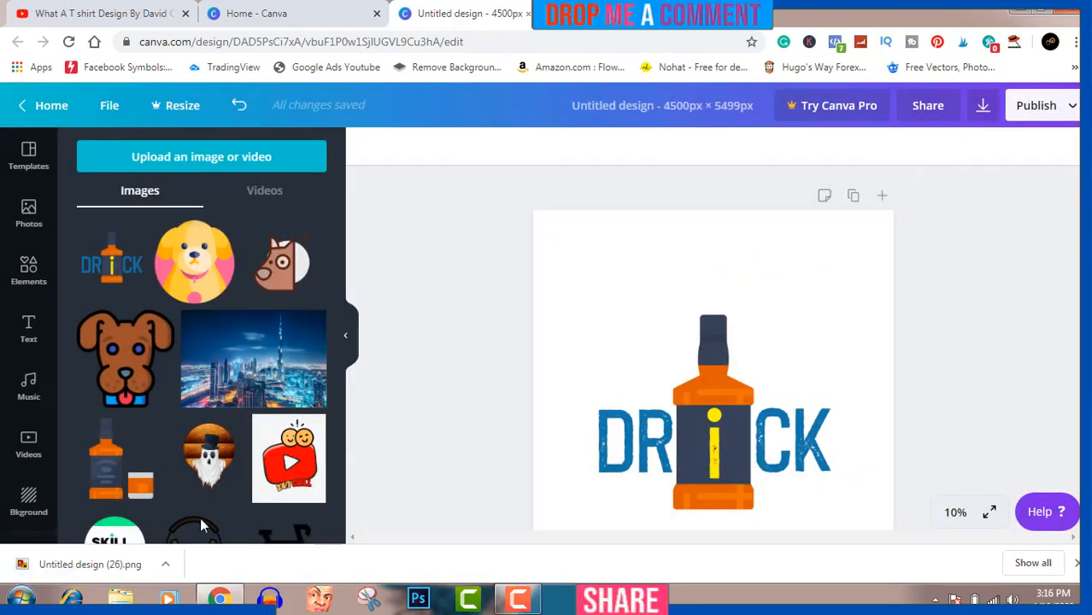
Step: Open the downloaded 'Untitled design (26)' PNG in Adobe Photoshop CC from its Downloads folder
{"action": "left_click", "coordinate": [167, 567]}
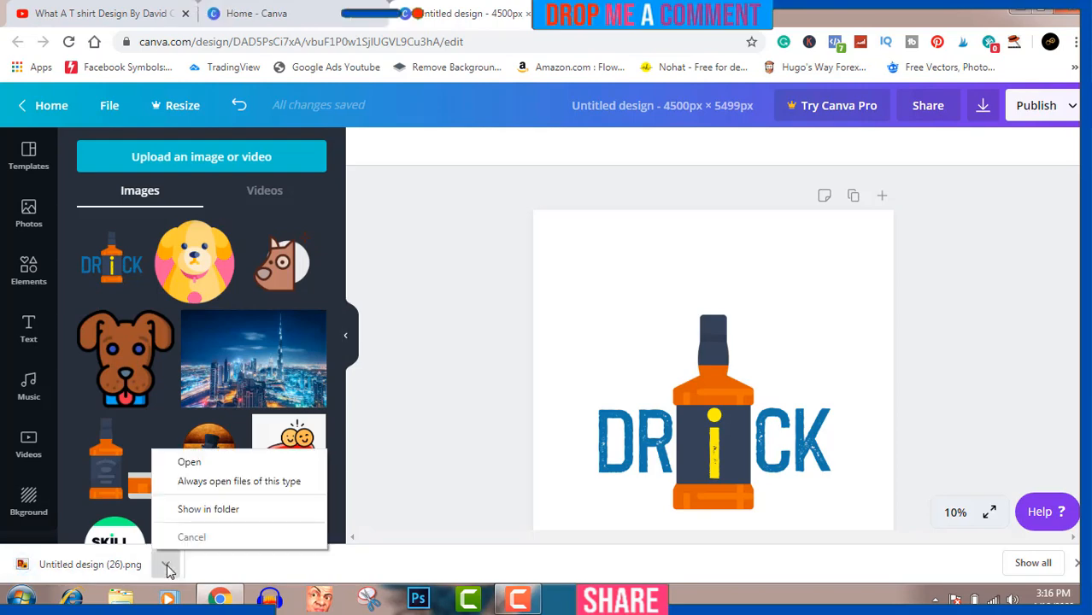
{"action": "left_click", "coordinate": [217, 509]}
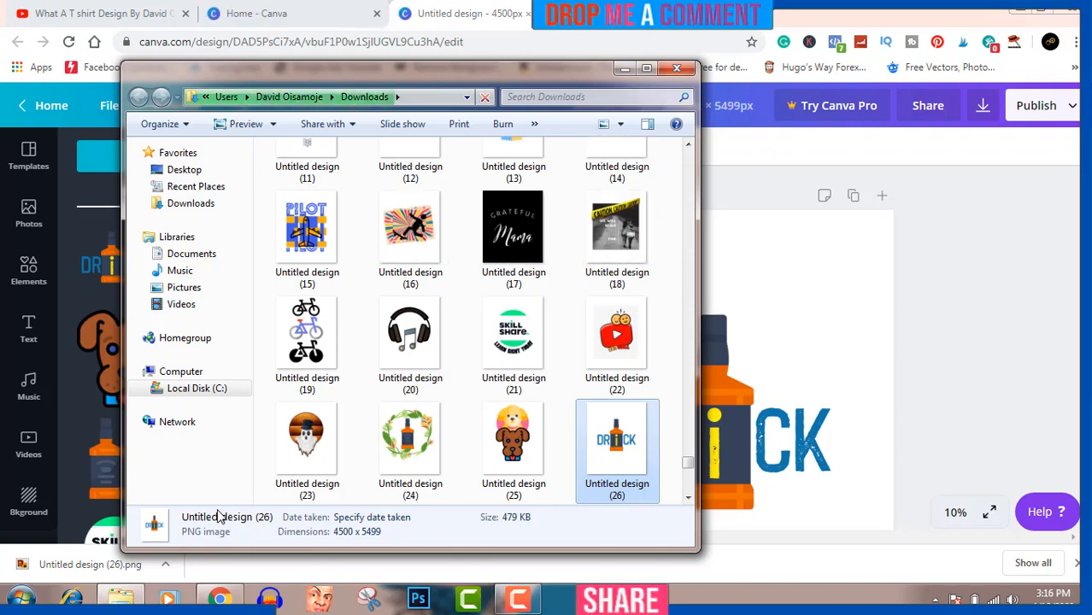
{"action": "right_click", "coordinate": [628, 434]}
{"action": "mouse_move", "coordinate": [693, 160]}
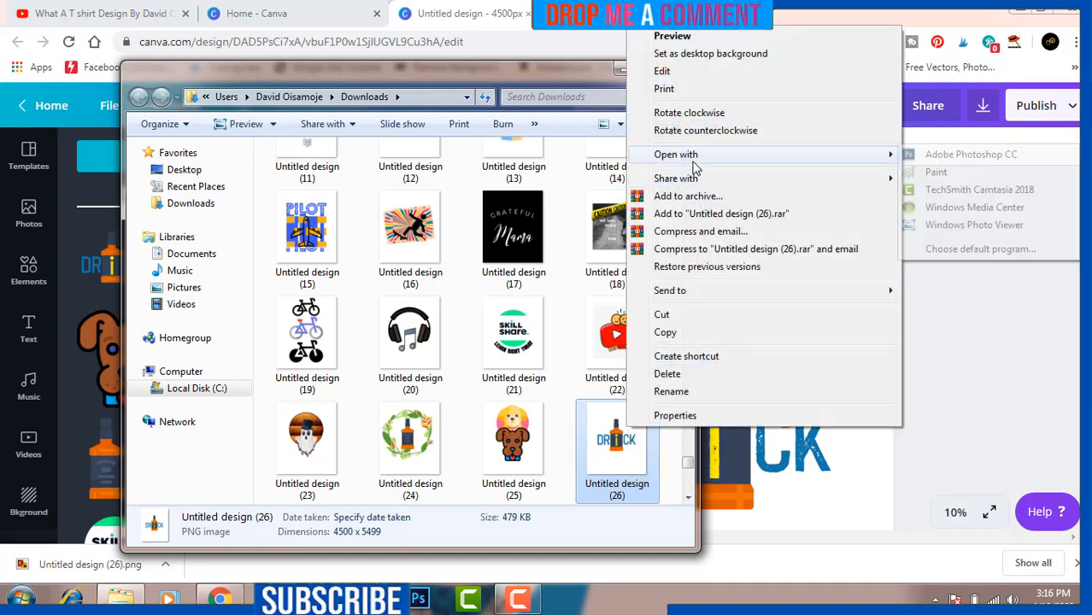
{"action": "left_click", "coordinate": [966, 156]}
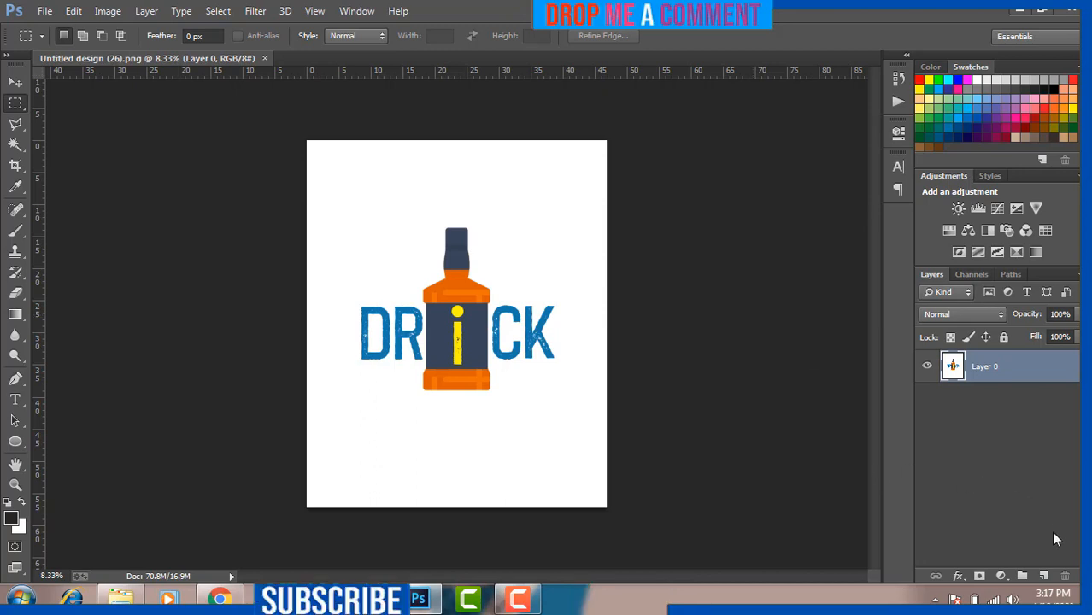
Step: Add a new empty layer, then erase the white background of Layer 0 using the Magic Wand
{"action": "left_click", "coordinate": [1046, 578]}
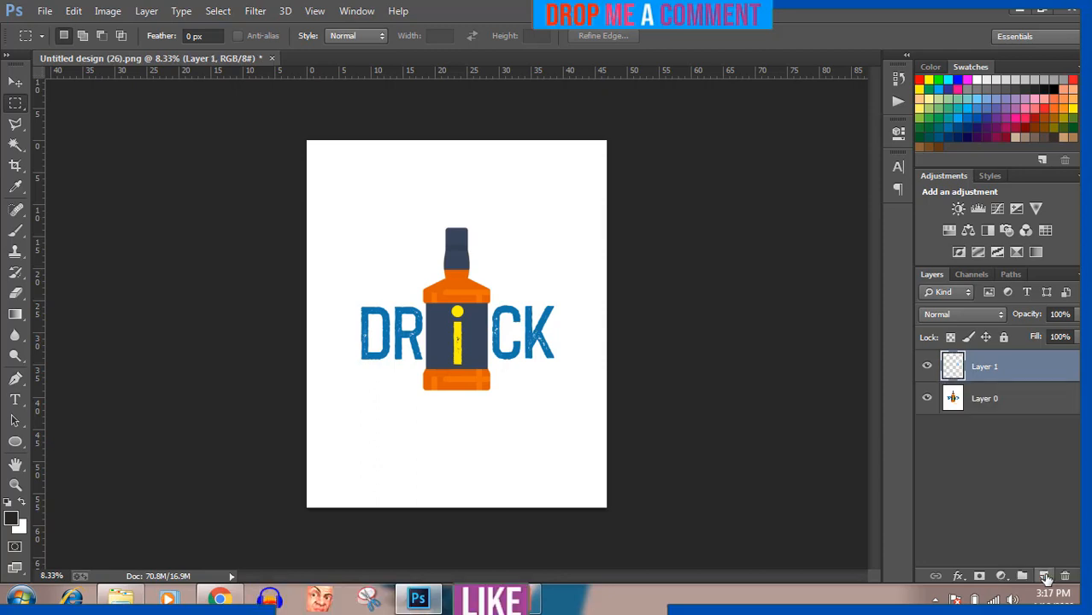
{"action": "left_click", "coordinate": [996, 400]}
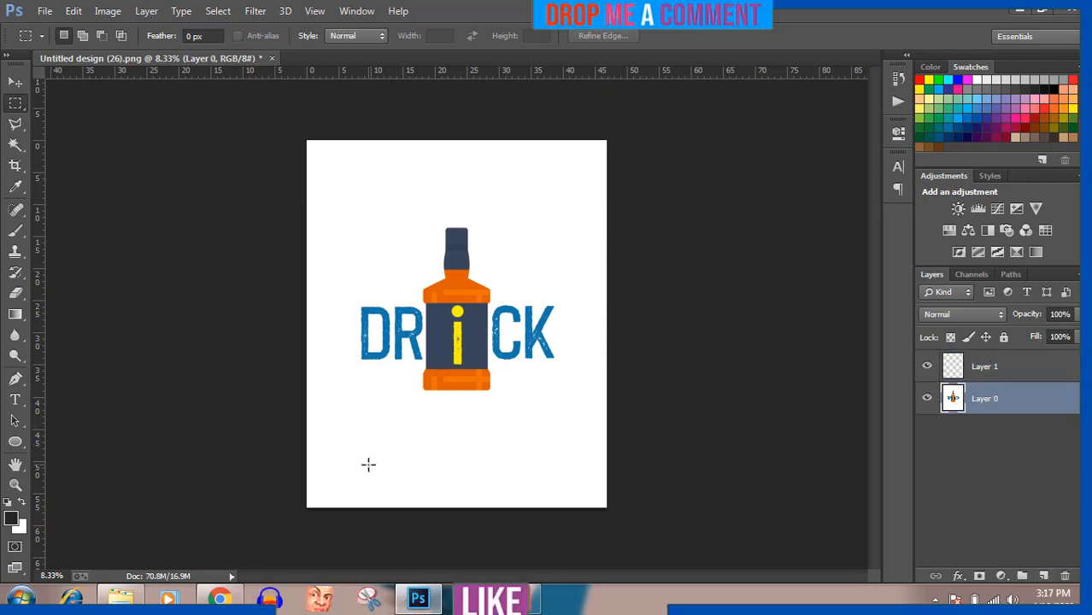
{"action": "left_click", "coordinate": [15, 146]}
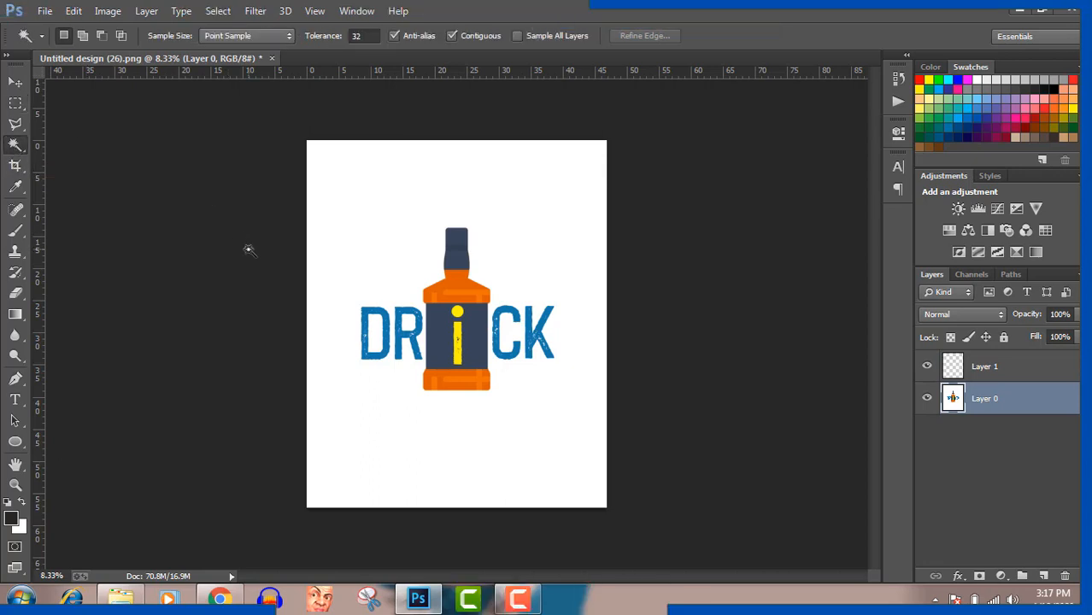
{"action": "left_click", "coordinate": [360, 199]}
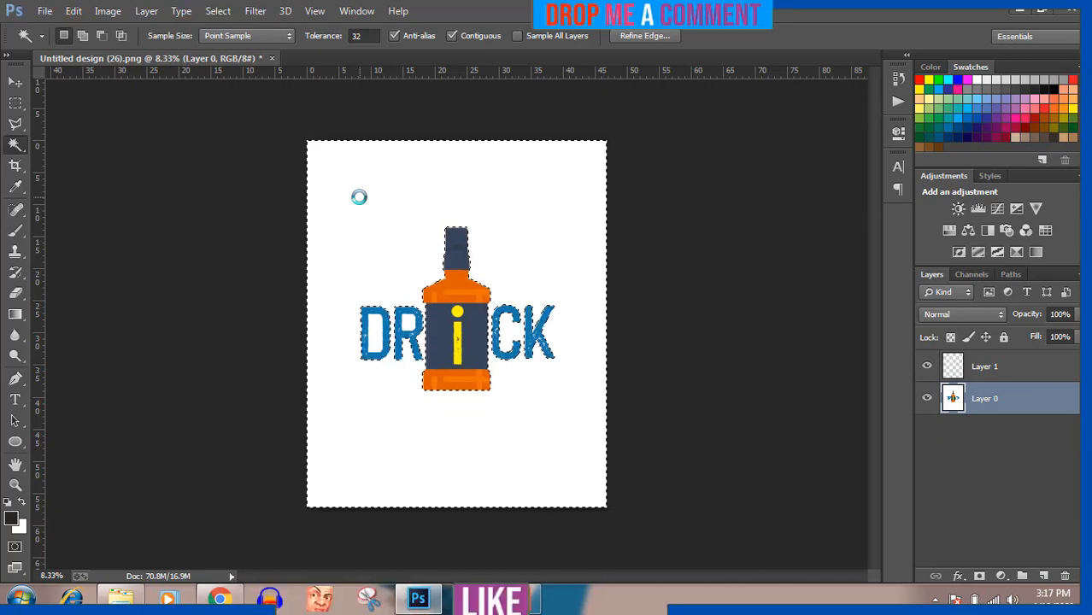
{"action": "key", "text": "Delete"}
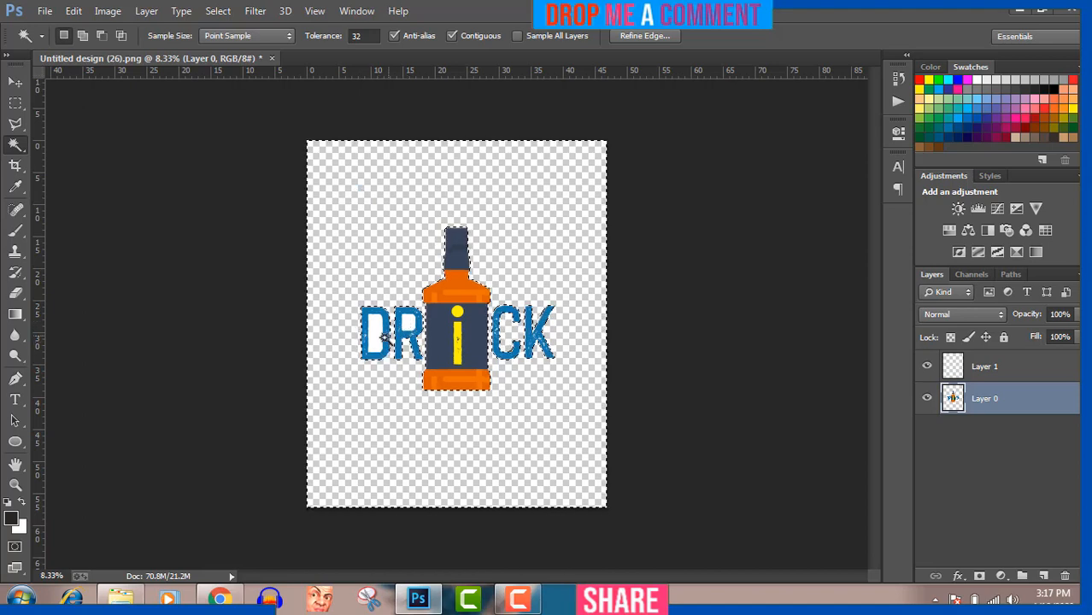
Step: Delete the white area inside the letter D and deselect
{"action": "left_click", "coordinate": [373, 335]}
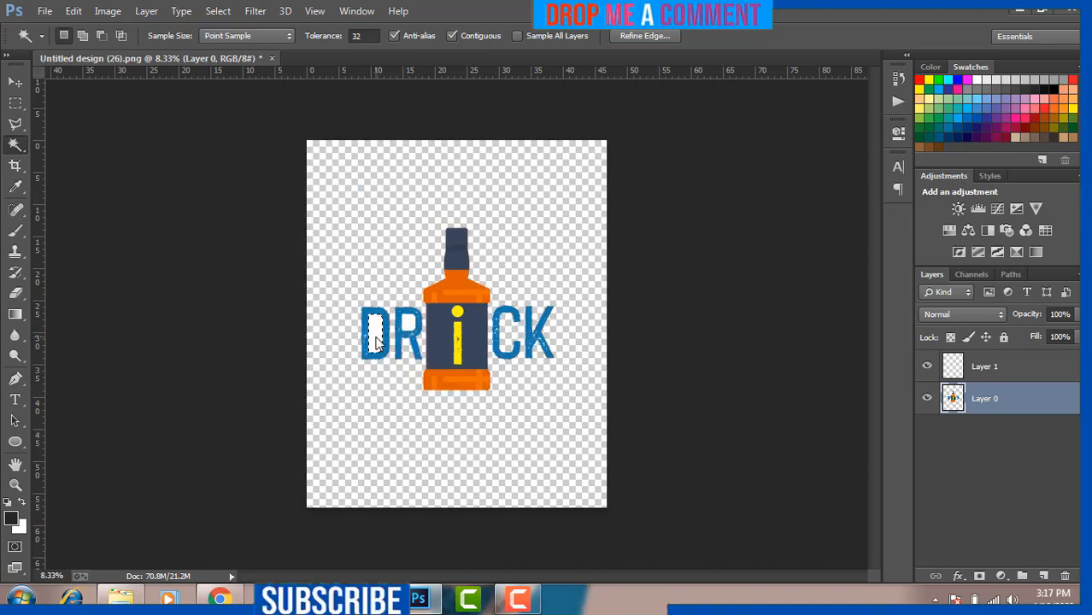
{"action": "key", "text": "Delete"}
{"action": "key", "text": "ctrl+d"}
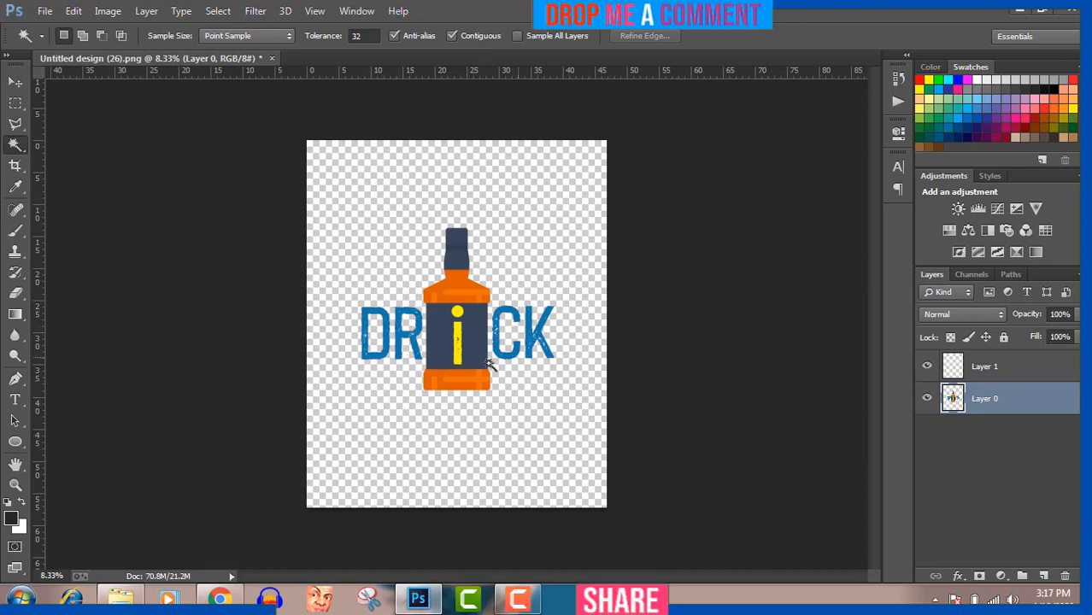
Step: Save the image as a PNG named 'Untitled design (26) drink' with the default PNG options
{"action": "left_click", "coordinate": [46, 12]}
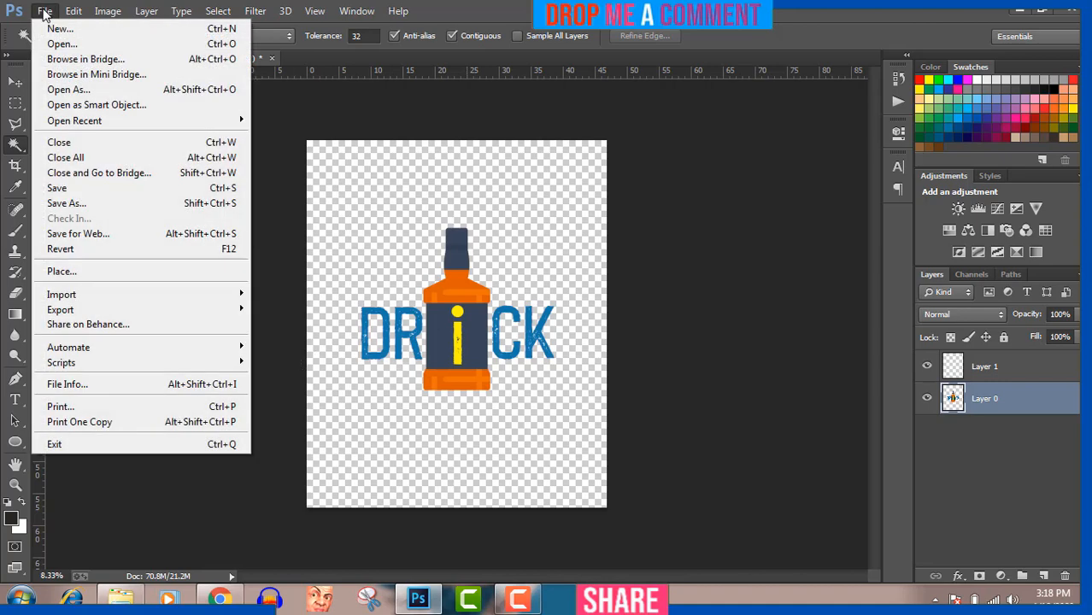
{"action": "left_click", "coordinate": [55, 205]}
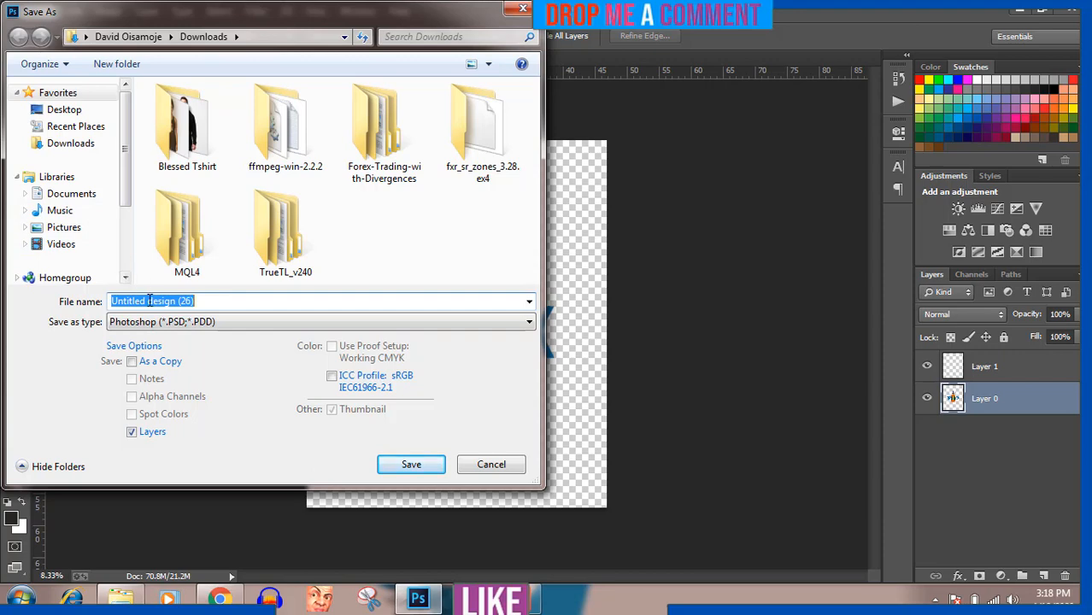
{"action": "left_click", "coordinate": [200, 301]}
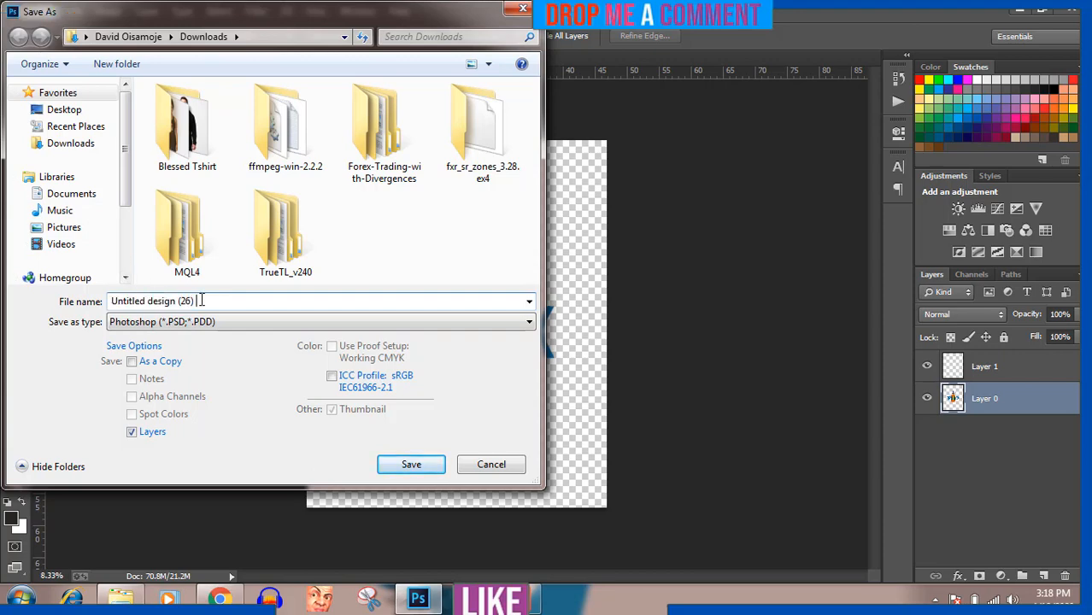
{"action": "type", "text": "drink"}
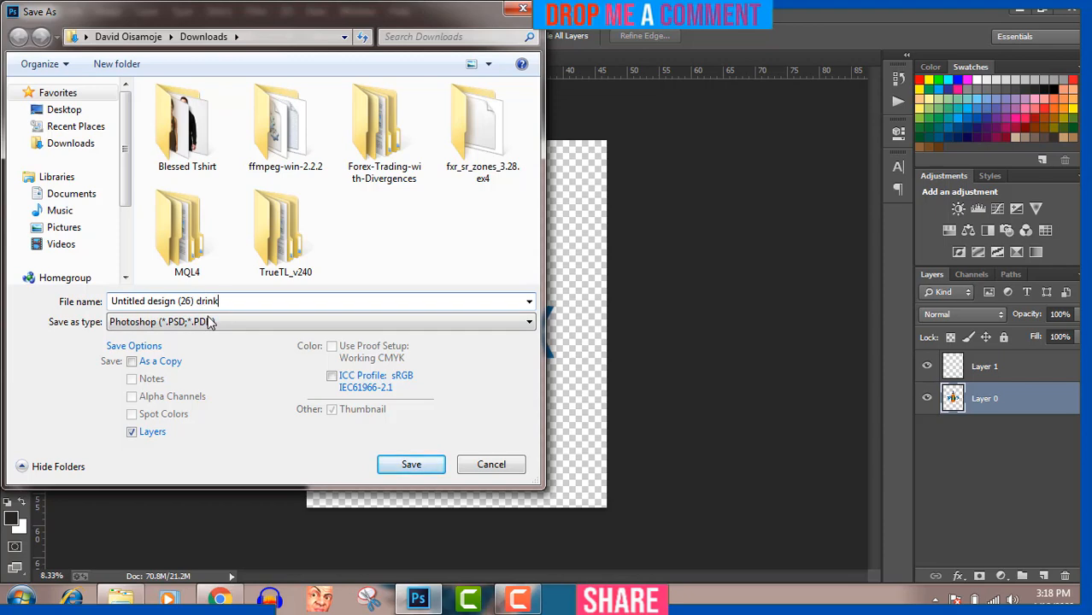
{"action": "left_click", "coordinate": [209, 323]}
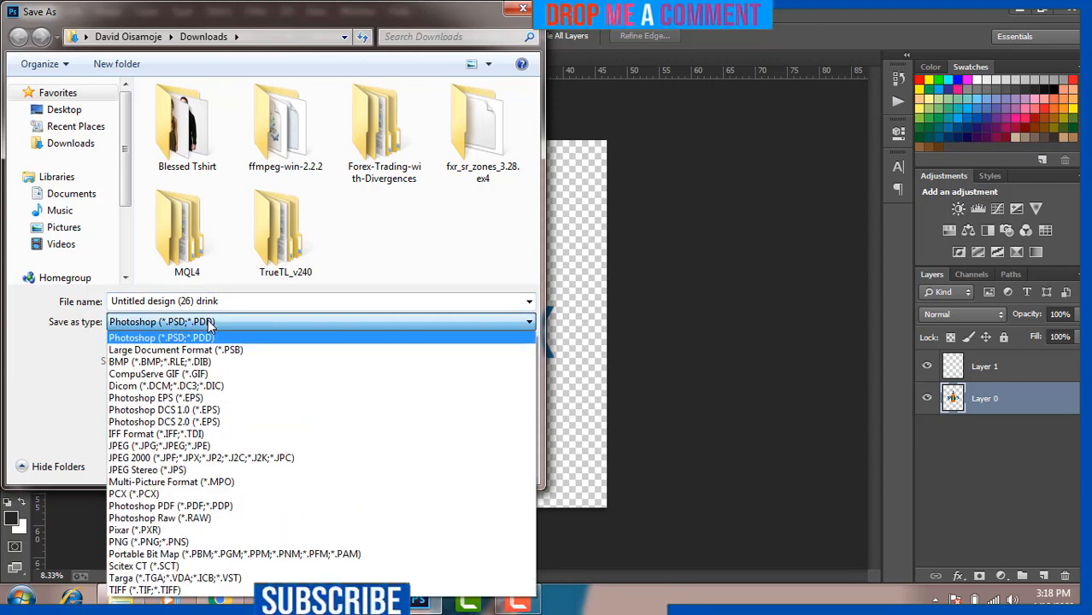
{"action": "left_click", "coordinate": [159, 542]}
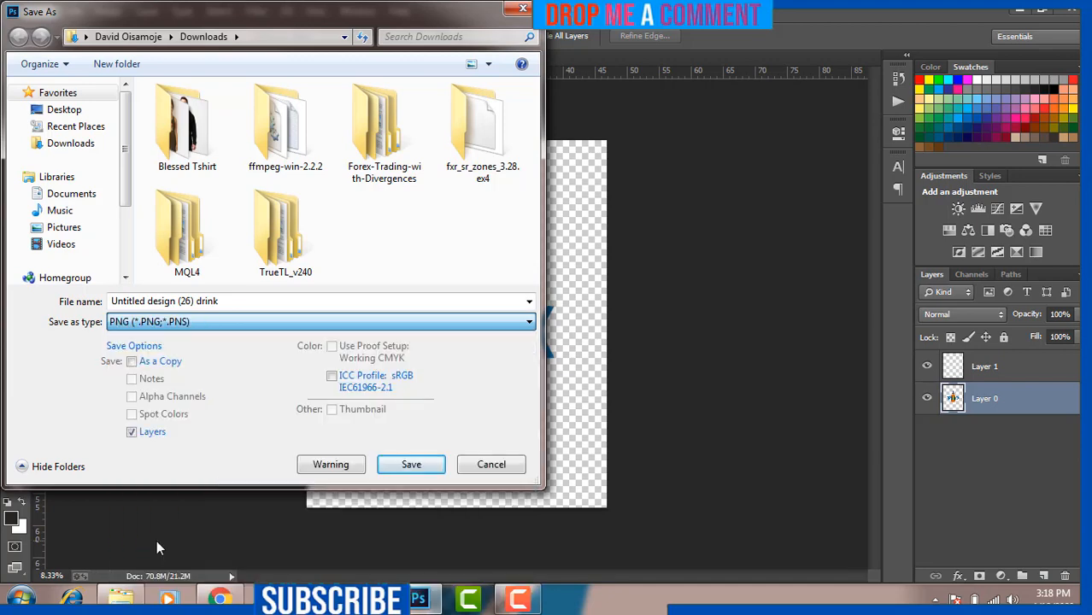
{"action": "left_click", "coordinate": [392, 464]}
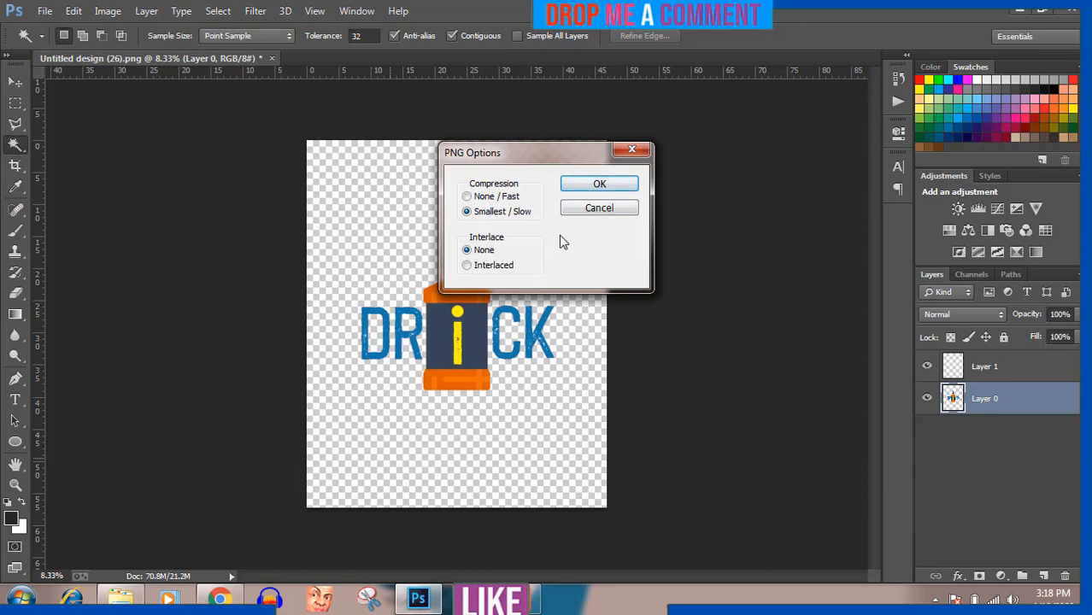
{"action": "left_click", "coordinate": [599, 189]}
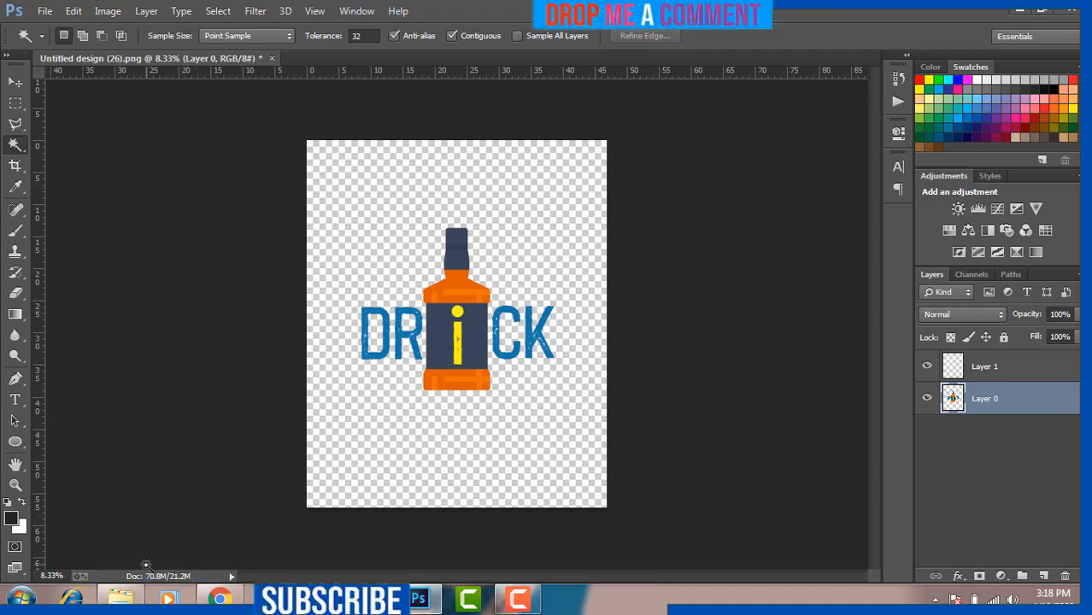
Step: Preview the saved 'Untitled design (26) drink' PNG in Photo Viewer and close it
{"action": "left_click", "coordinate": [120, 598]}
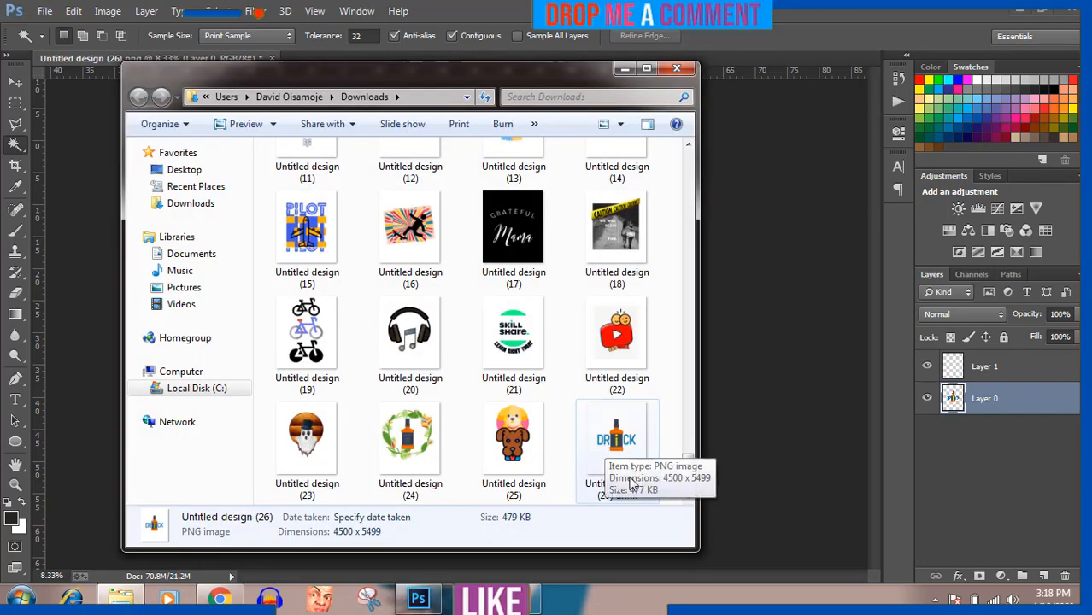
{"action": "left_click", "coordinate": [617, 444]}
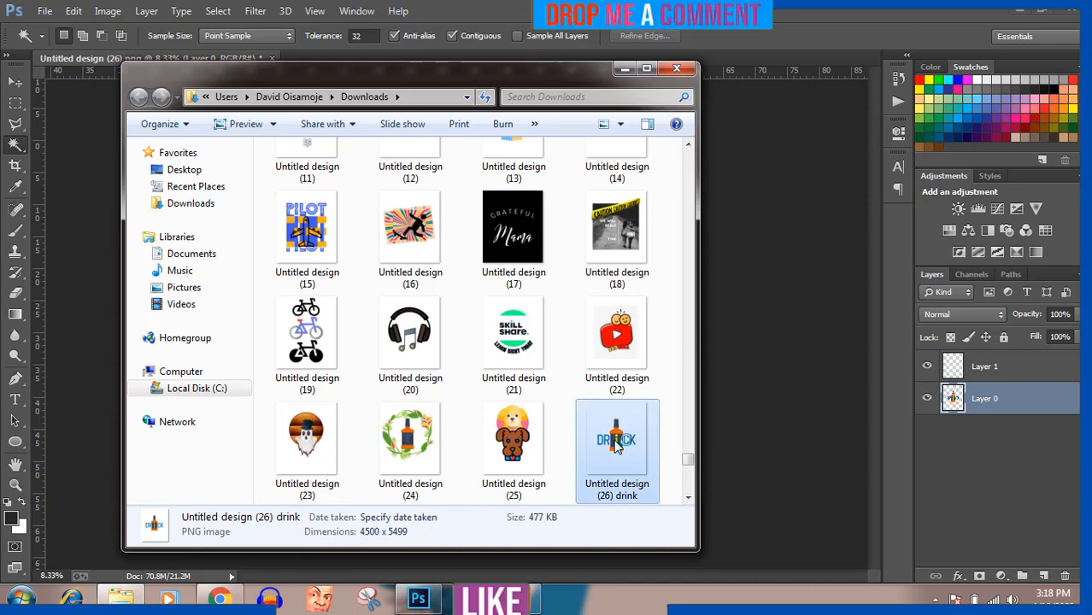
{"action": "double_click", "coordinate": [617, 444]}
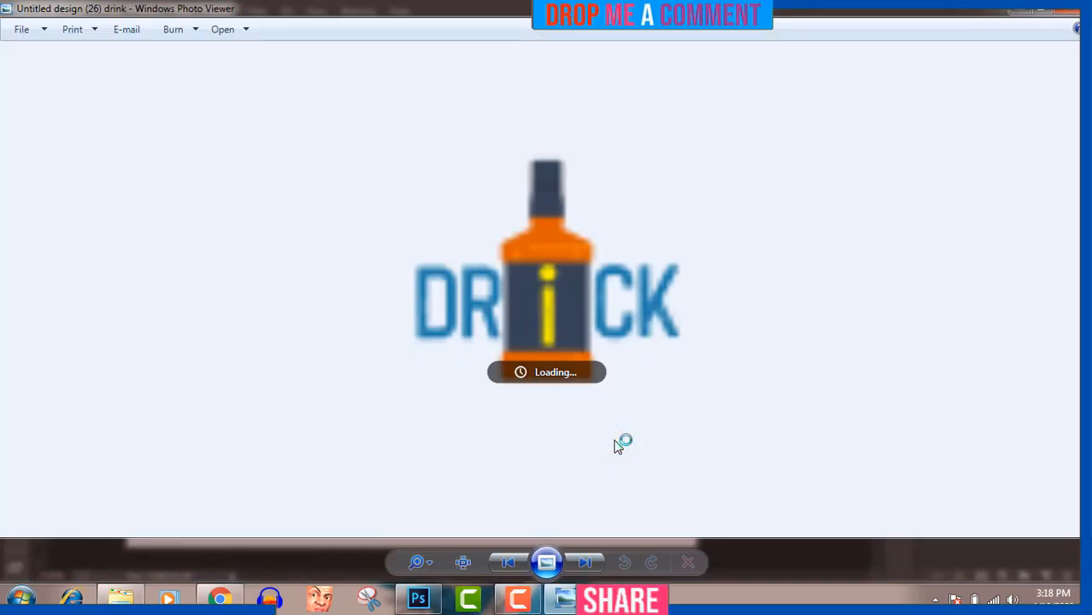
{"action": "left_click", "coordinate": [1066, 10]}
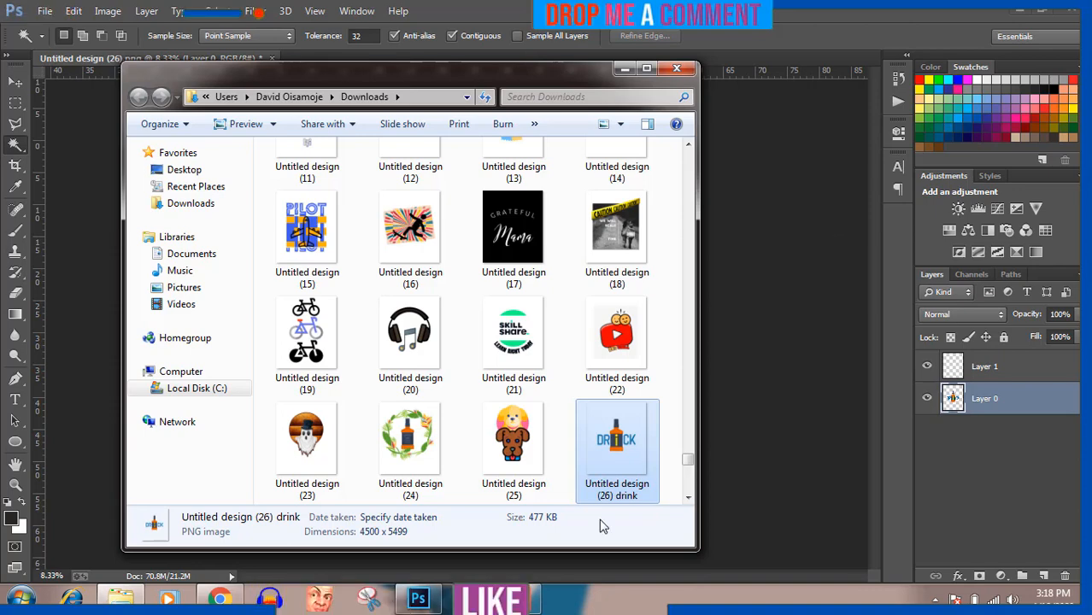
{"action": "left_click", "coordinate": [528, 600]}
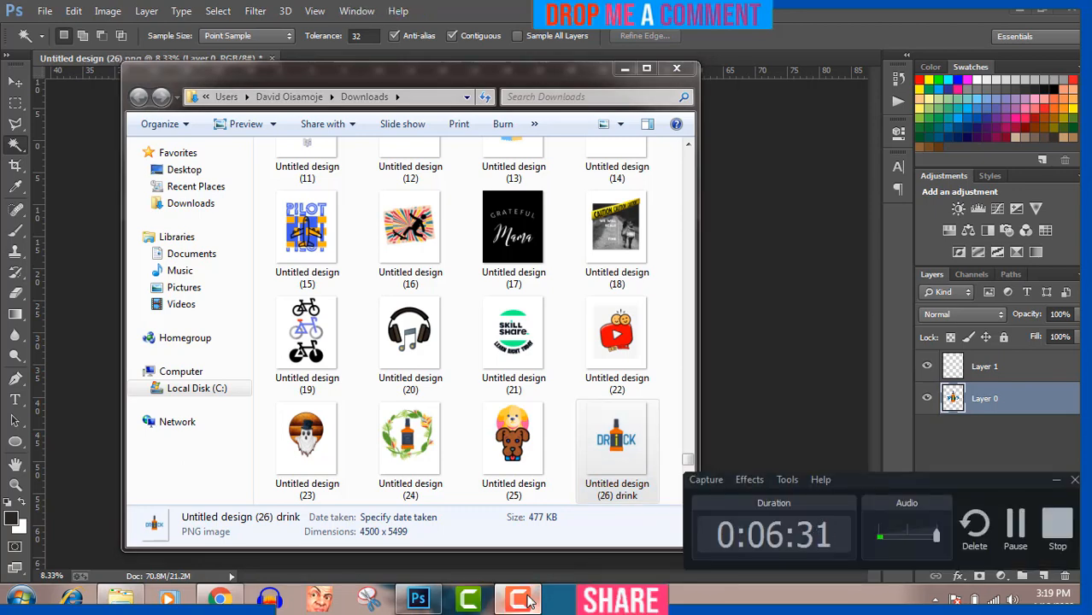
{"action": "left_click", "coordinate": [523, 599]}
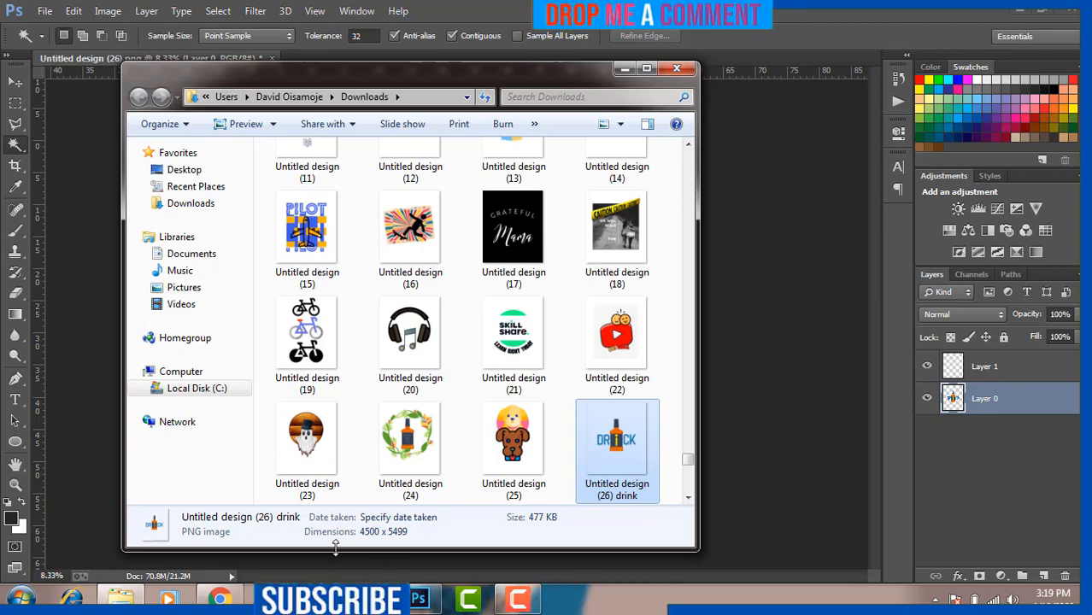
Step: Open the 'New tshirt mockup on hunger' PSD from the MOckUps folder in Pictures
{"action": "left_click", "coordinate": [185, 288]}
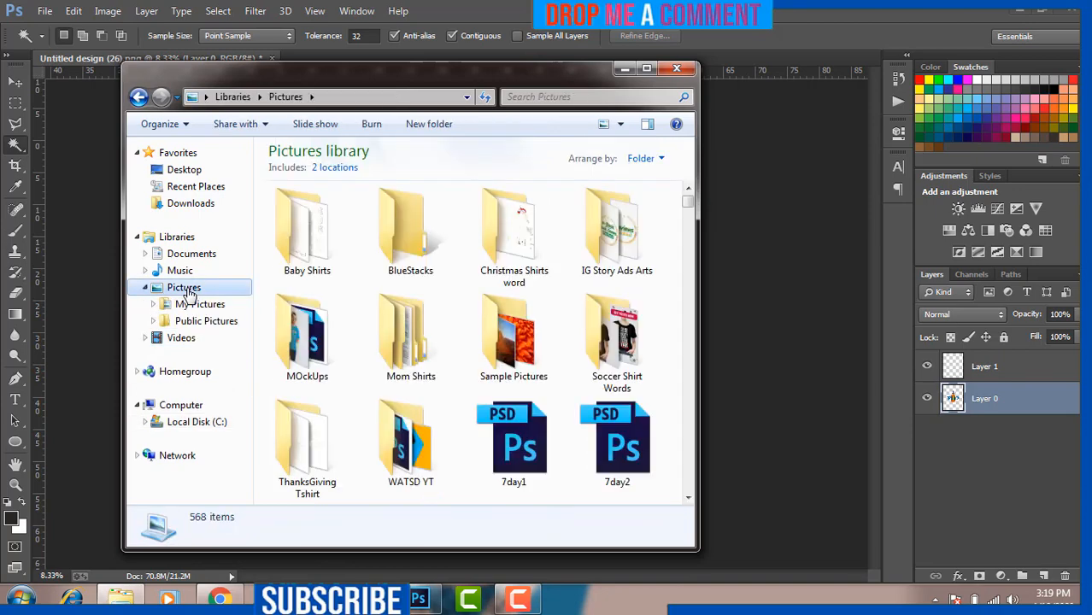
{"action": "double_click", "coordinate": [306, 363]}
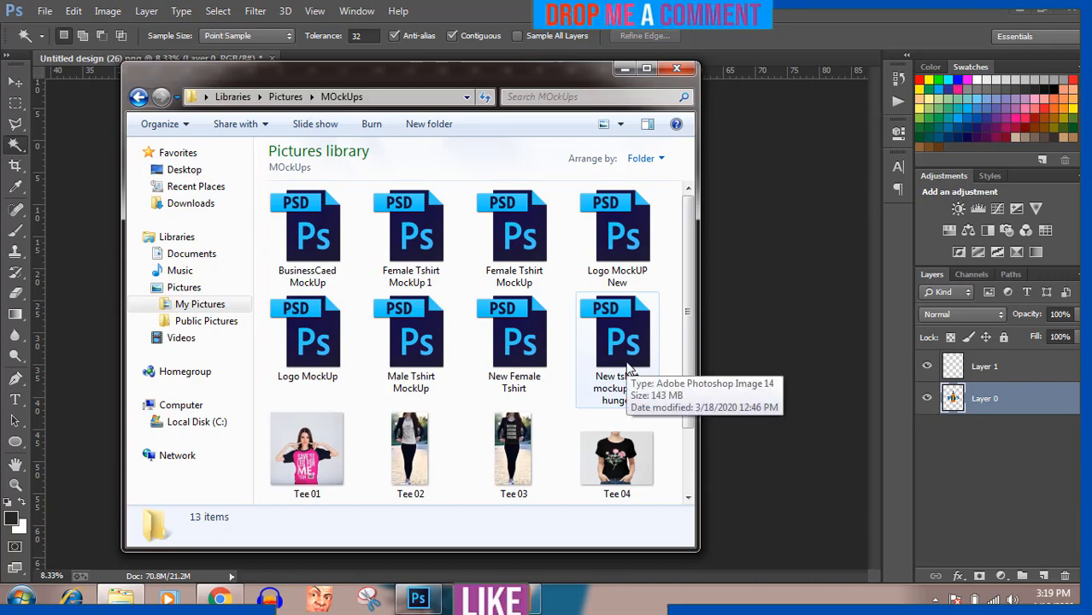
{"action": "double_click", "coordinate": [622, 364]}
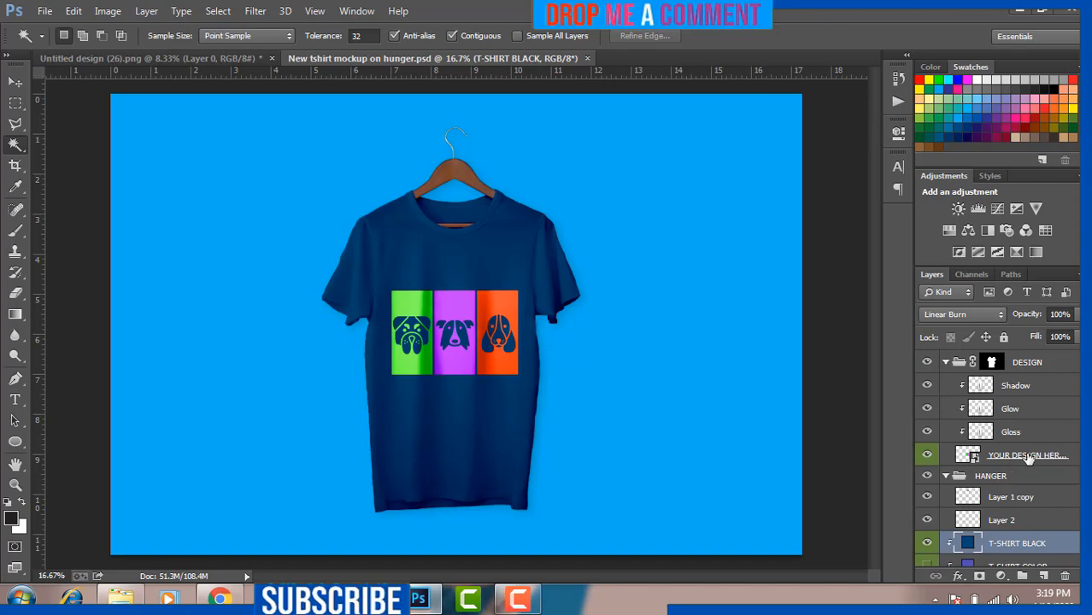
Step: Open the mockup's design smart object and delete its existing design layers
{"action": "double_click", "coordinate": [966, 455]}
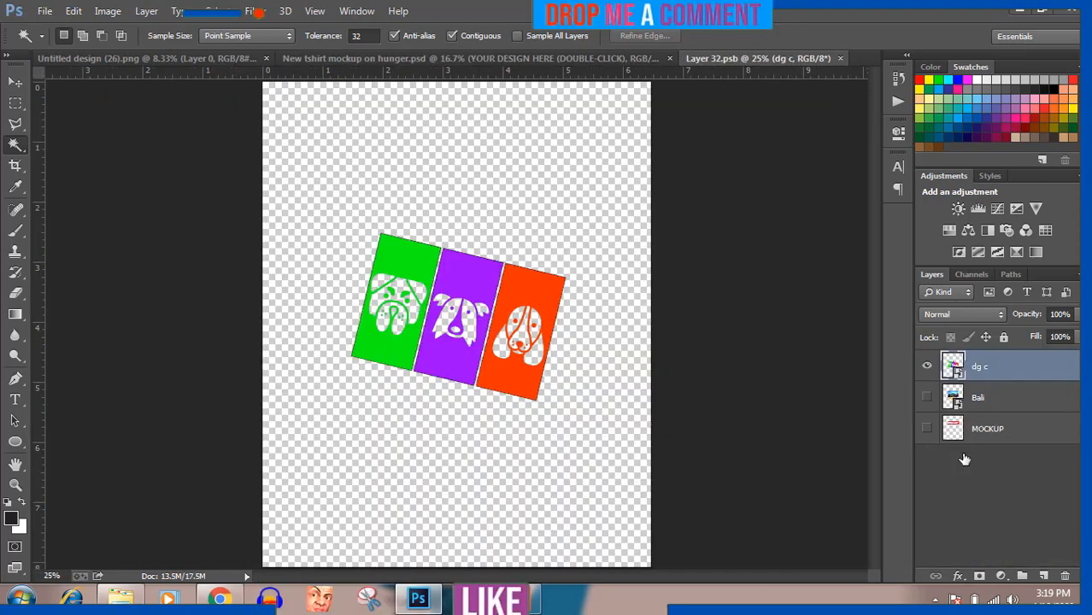
{"action": "key", "text": "Delete"}
{"action": "key", "text": "Delete"}
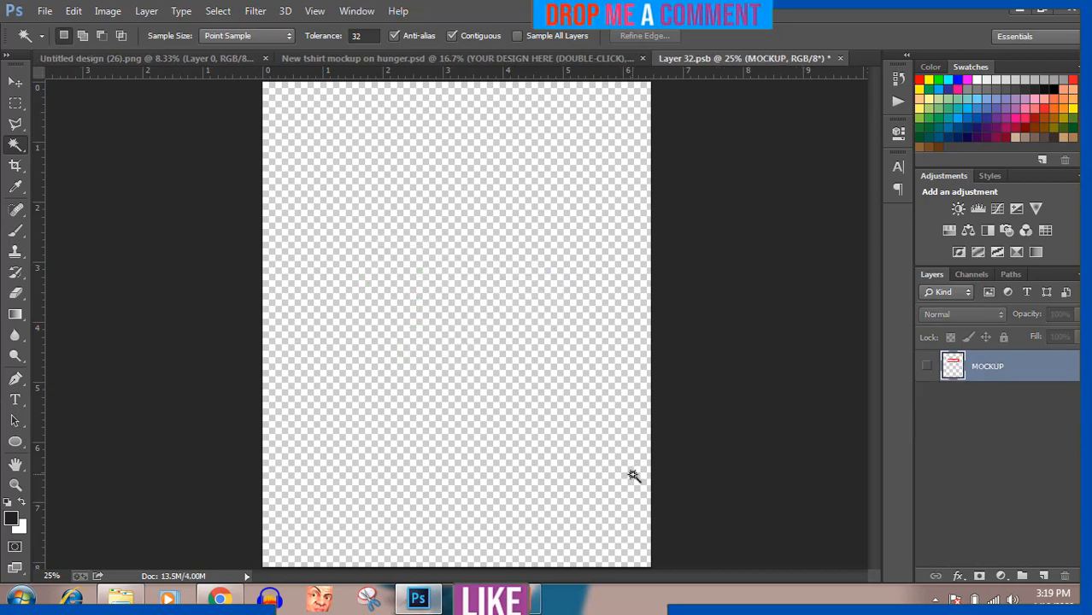
Step: Place the 'Untitled design (26) drink' PNG from the Downloads folder into the smart object's canvas
{"action": "left_click", "coordinate": [120, 598]}
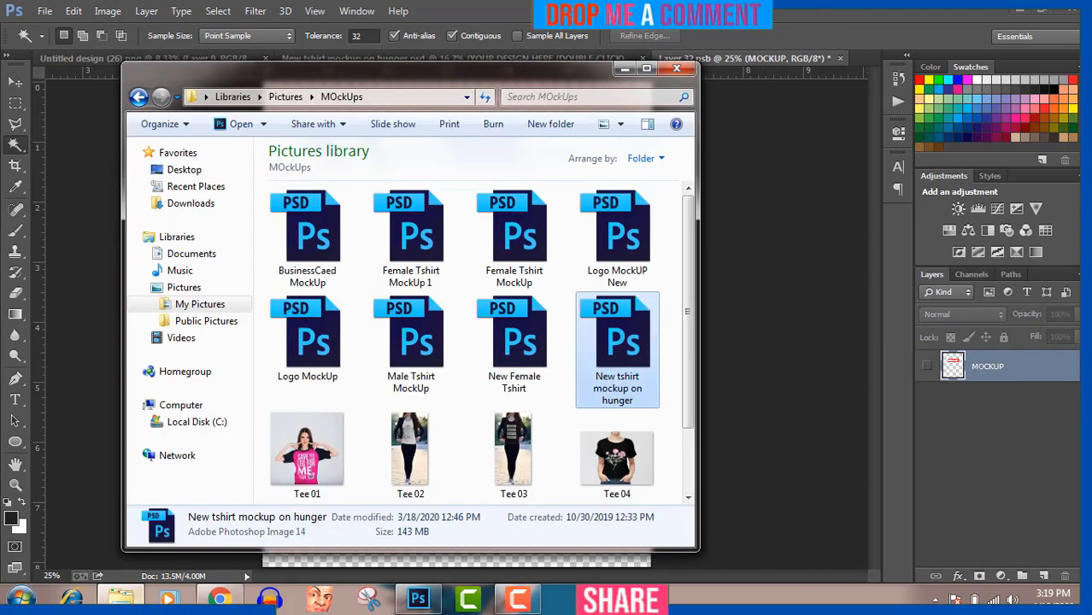
{"action": "left_click", "coordinate": [138, 97]}
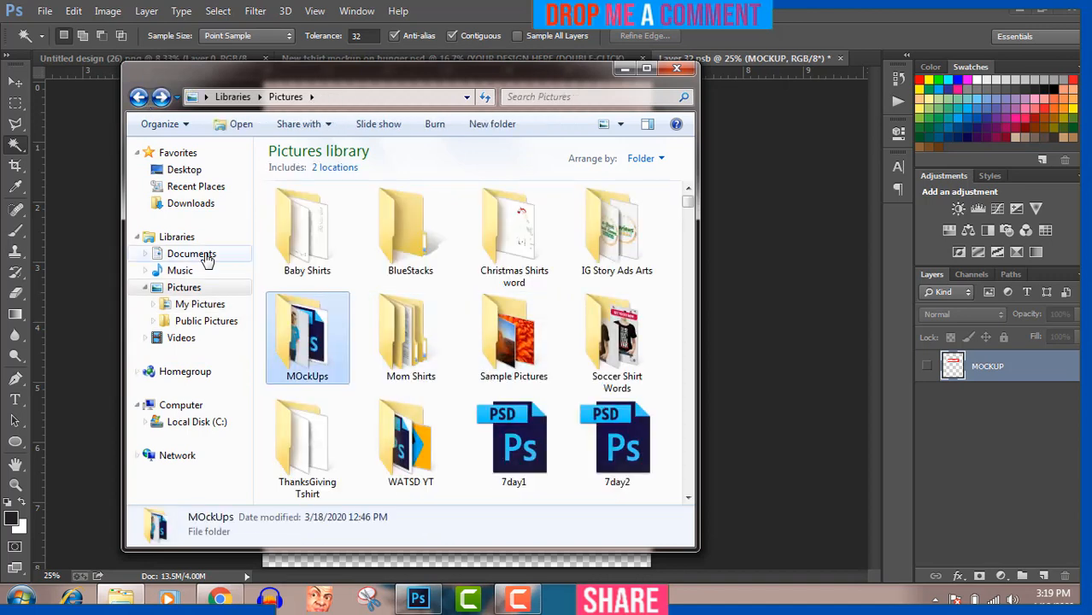
{"action": "left_click", "coordinate": [197, 209]}
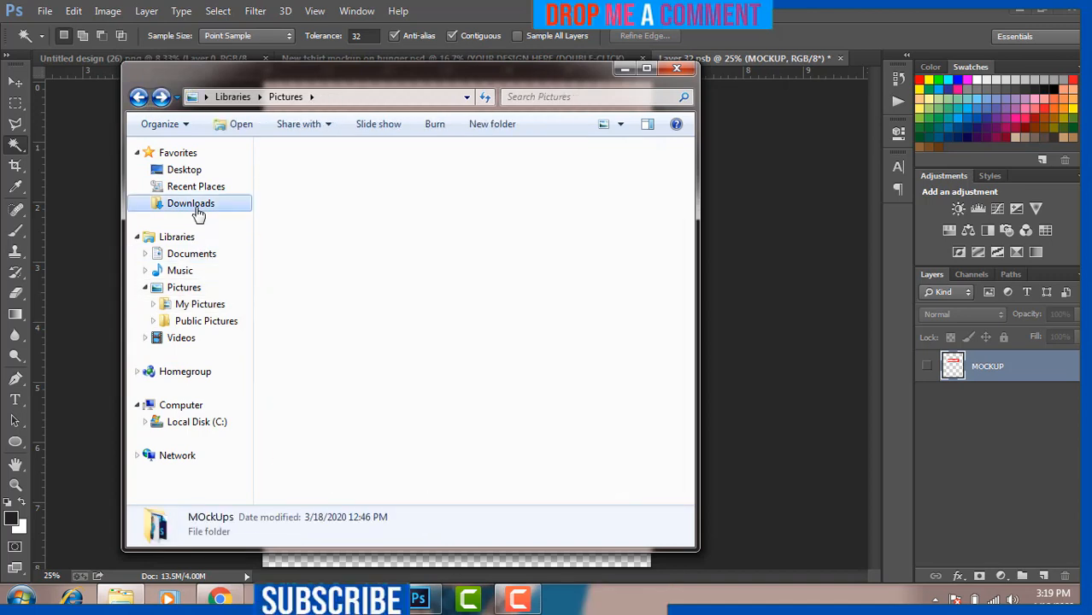
{"action": "left_click", "coordinate": [507, 382]}
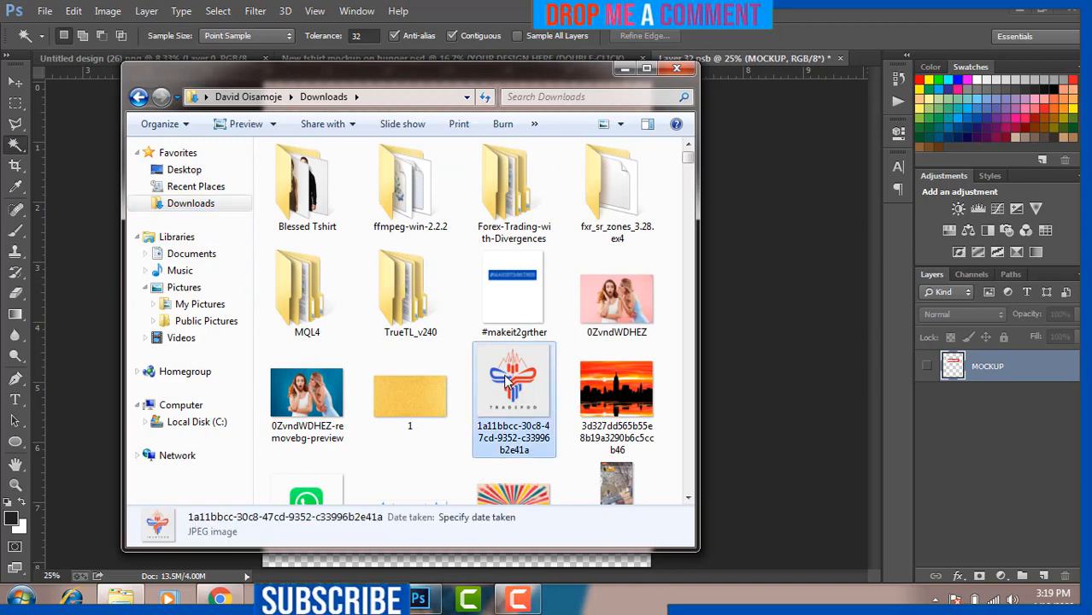
{"action": "key", "text": "d"}
{"action": "key", "text": "r"}
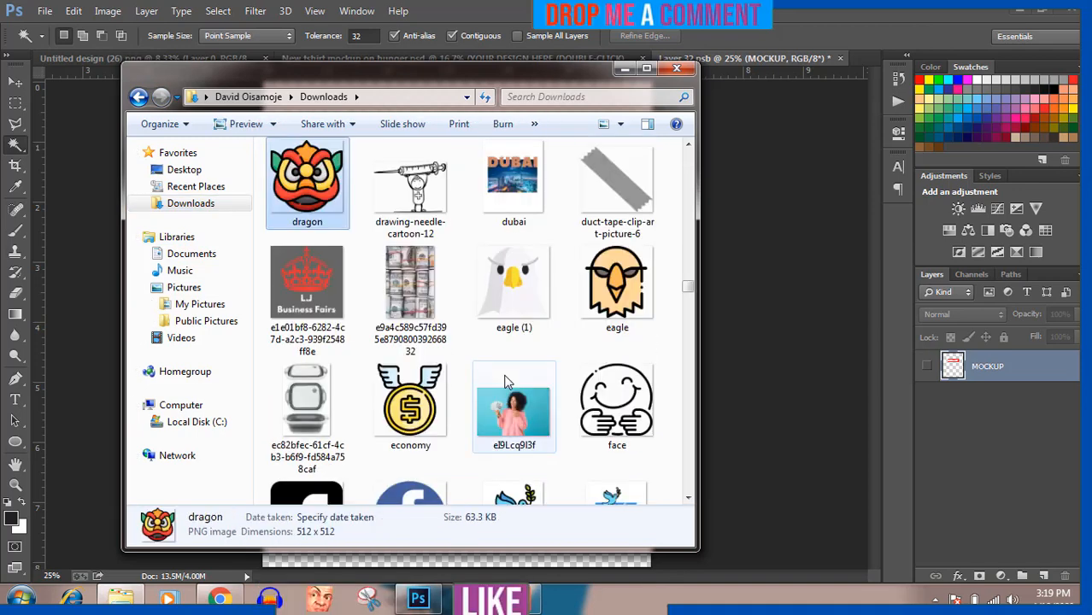
{"action": "left_click", "coordinate": [602, 301]}
{"action": "key", "text": "2"}
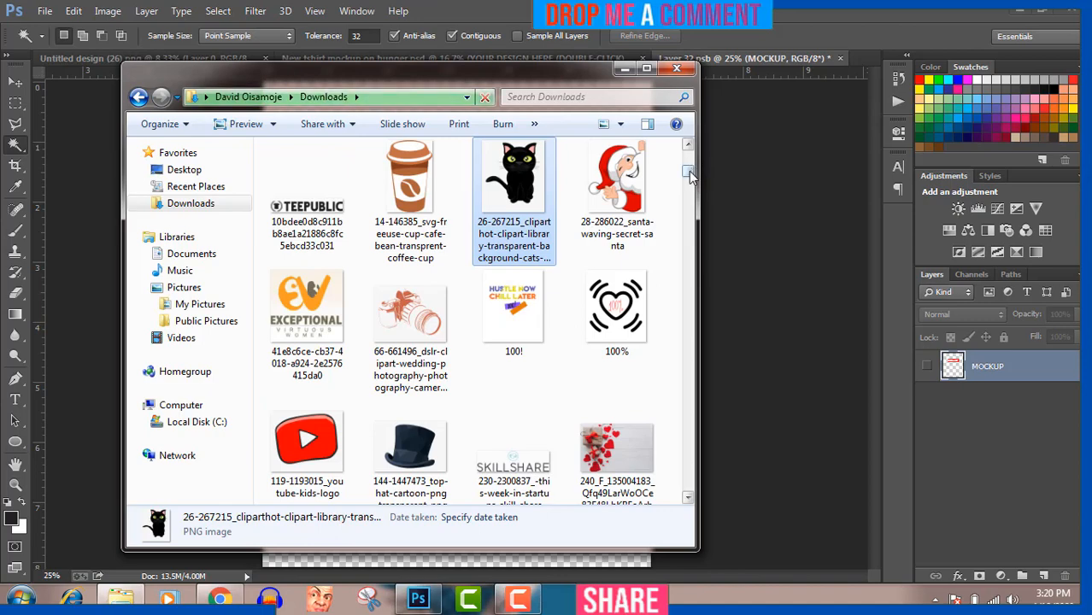
{"action": "left_click_drag", "start_coordinate": [690, 174], "coordinate": [692, 465]}
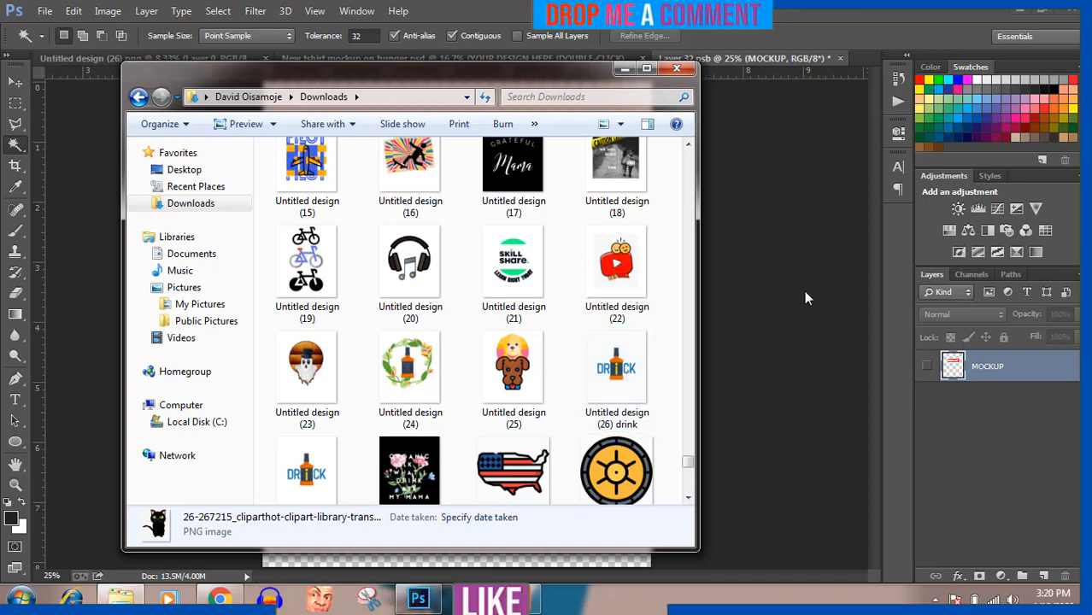
{"action": "left_click_drag", "start_coordinate": [617, 369], "coordinate": [700, 363]}
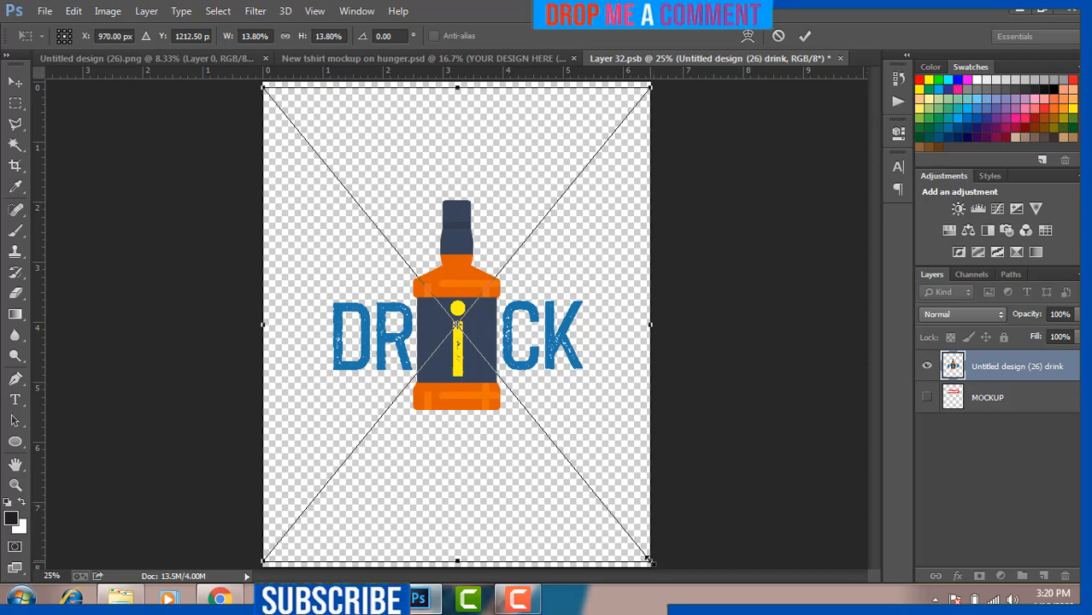
Step: Scale the placed drink design down, commit it, and save the smart object
{"action": "left_click_drag", "start_coordinate": [650, 561], "coordinate": [580, 492]}
{"action": "key", "text": "w"}
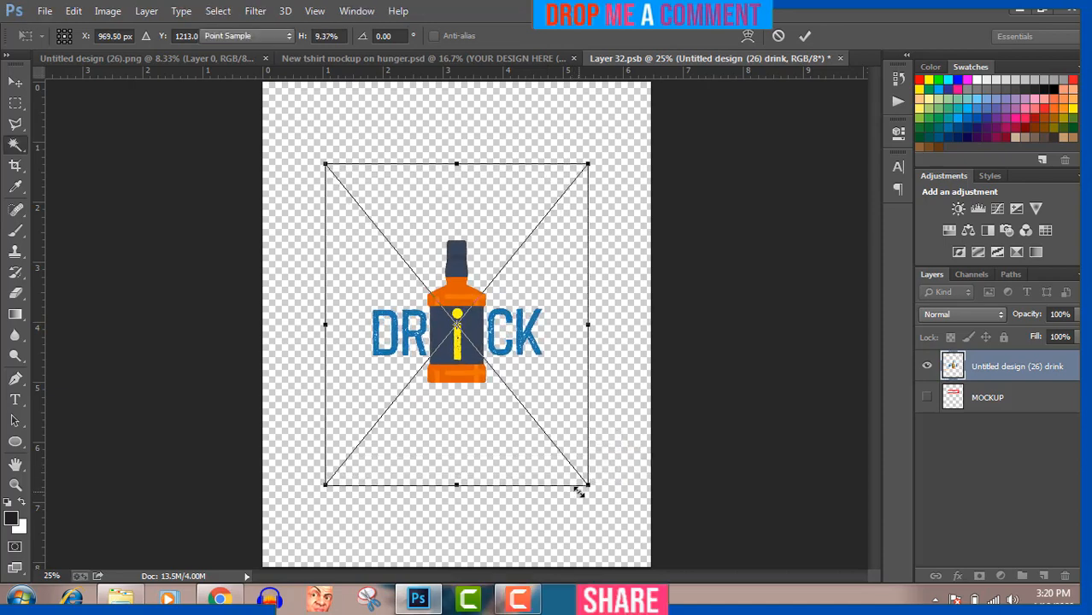
{"action": "left_click", "coordinate": [44, 12]}
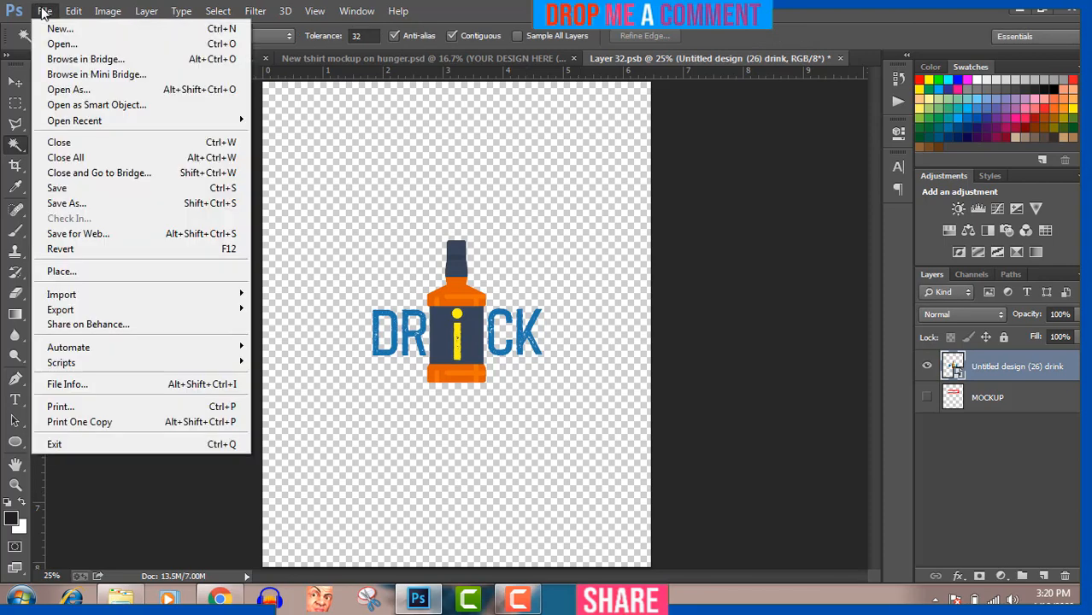
{"action": "left_click", "coordinate": [76, 192]}
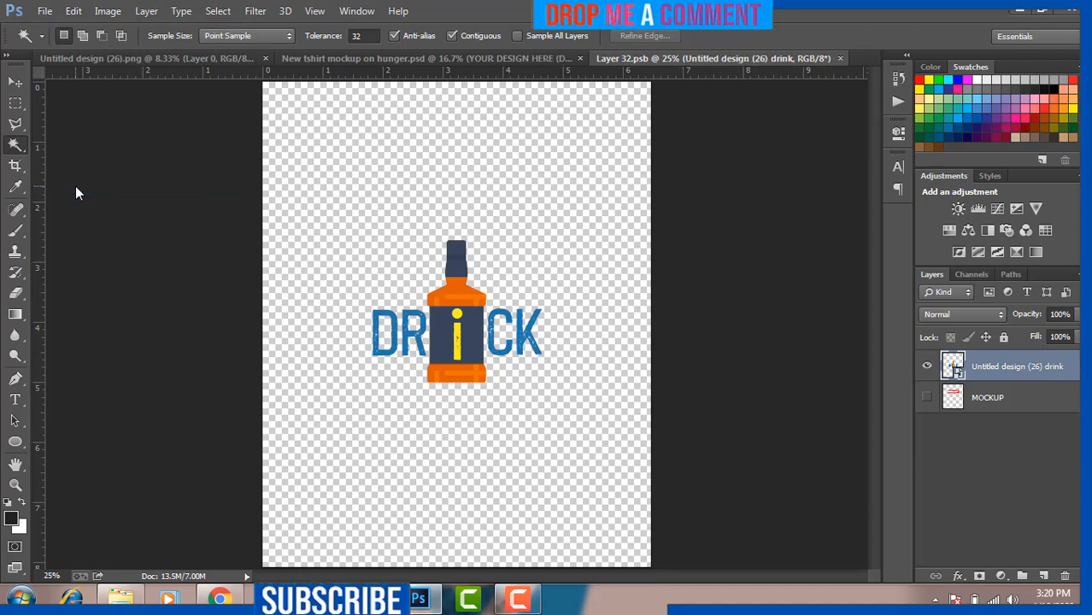
Step: In the mockup, change the T-SHIRT BLACK colour fill to white (ffffff)
{"action": "left_click", "coordinate": [443, 59]}
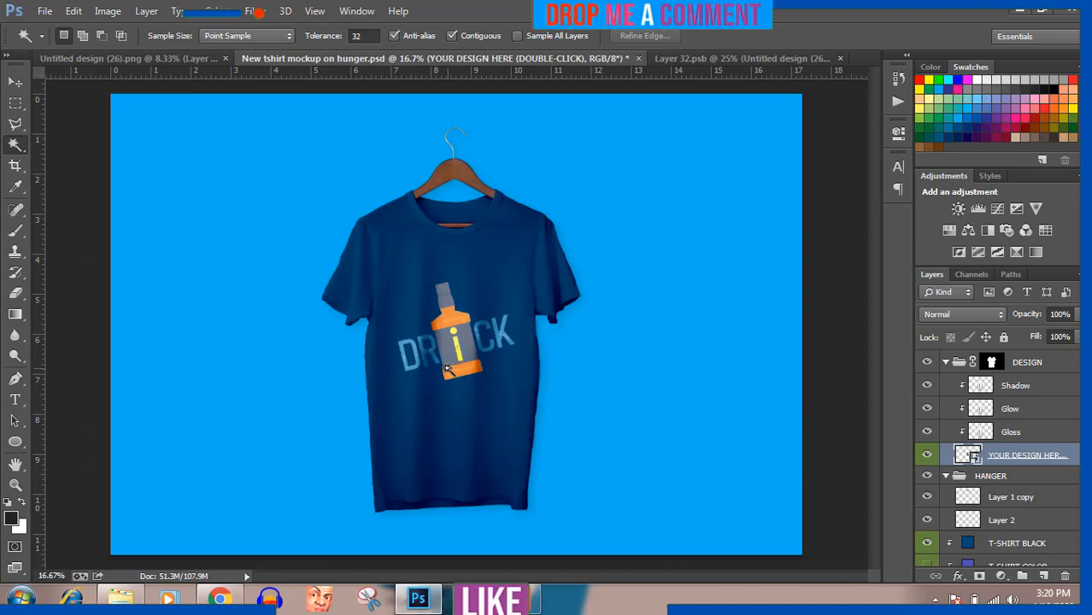
{"action": "left_click", "coordinate": [928, 544]}
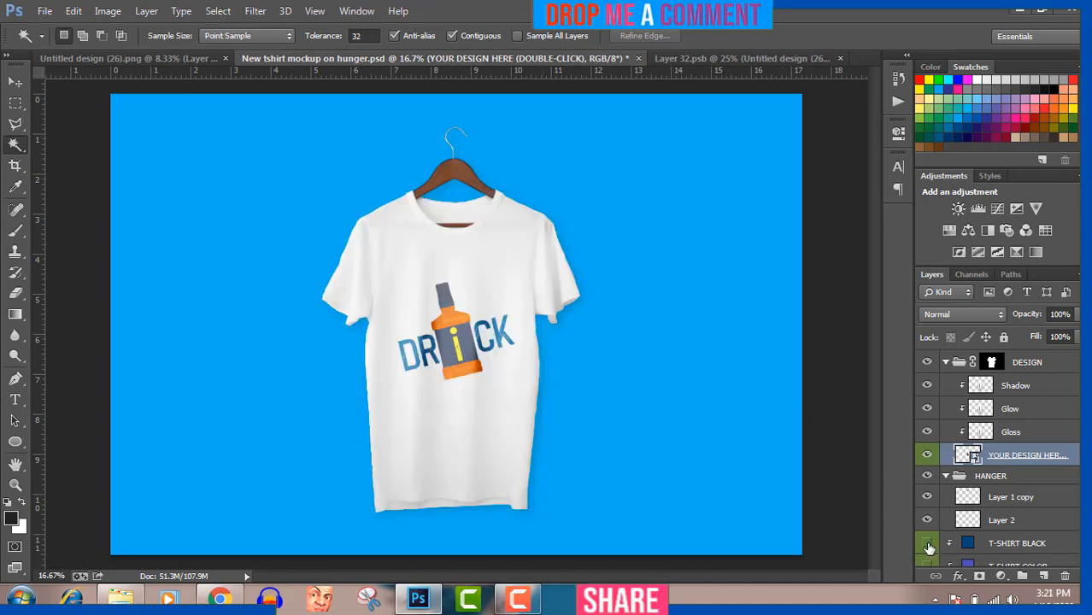
{"action": "left_click", "coordinate": [927, 544]}
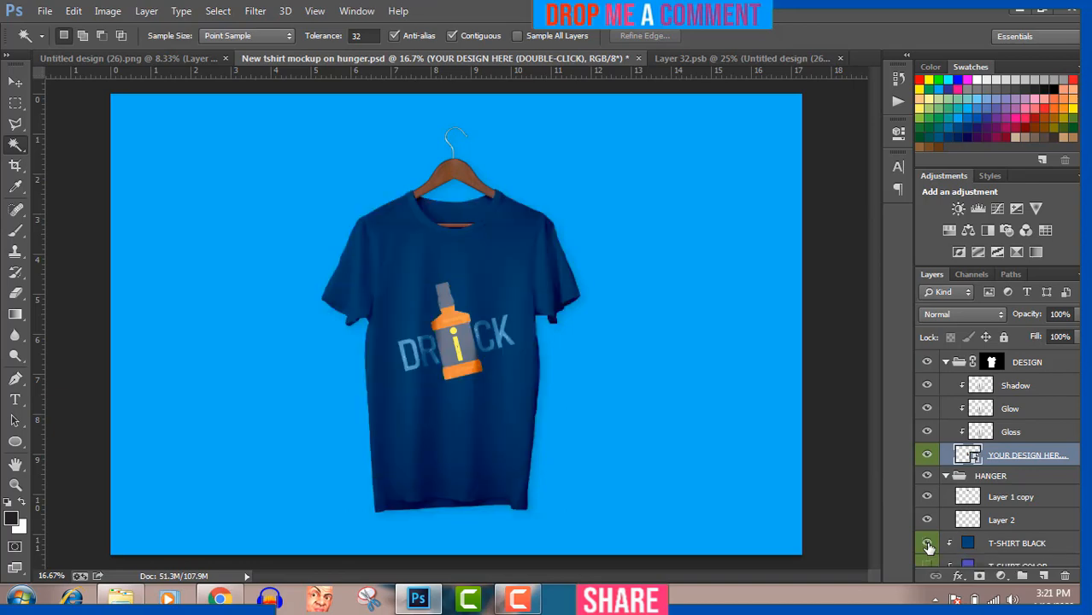
{"action": "double_click", "coordinate": [968, 548]}
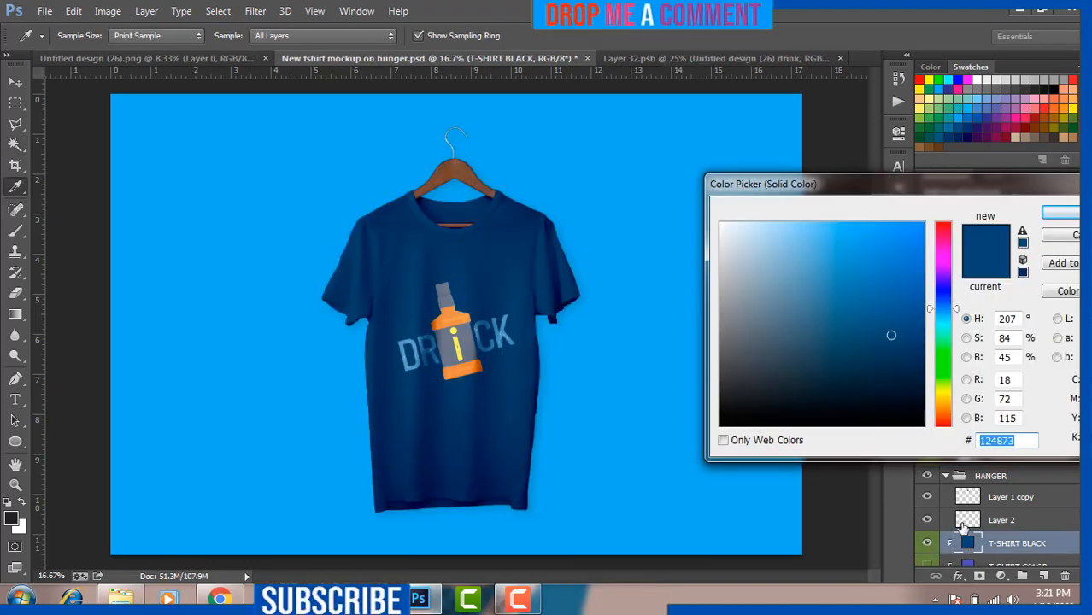
{"action": "left_click", "coordinate": [1017, 104]}
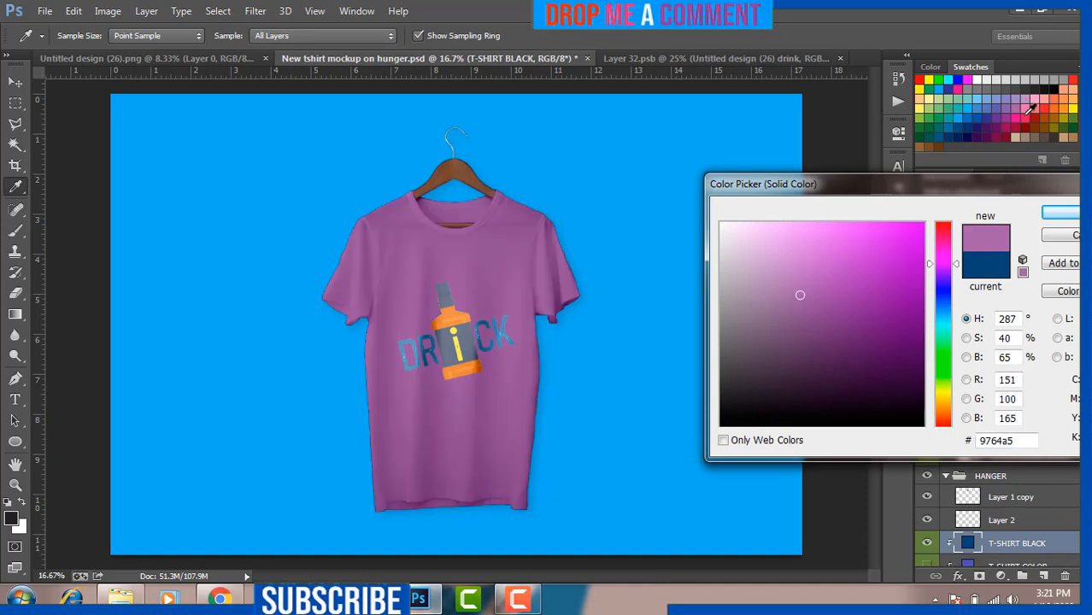
{"action": "left_click", "coordinate": [1029, 115]}
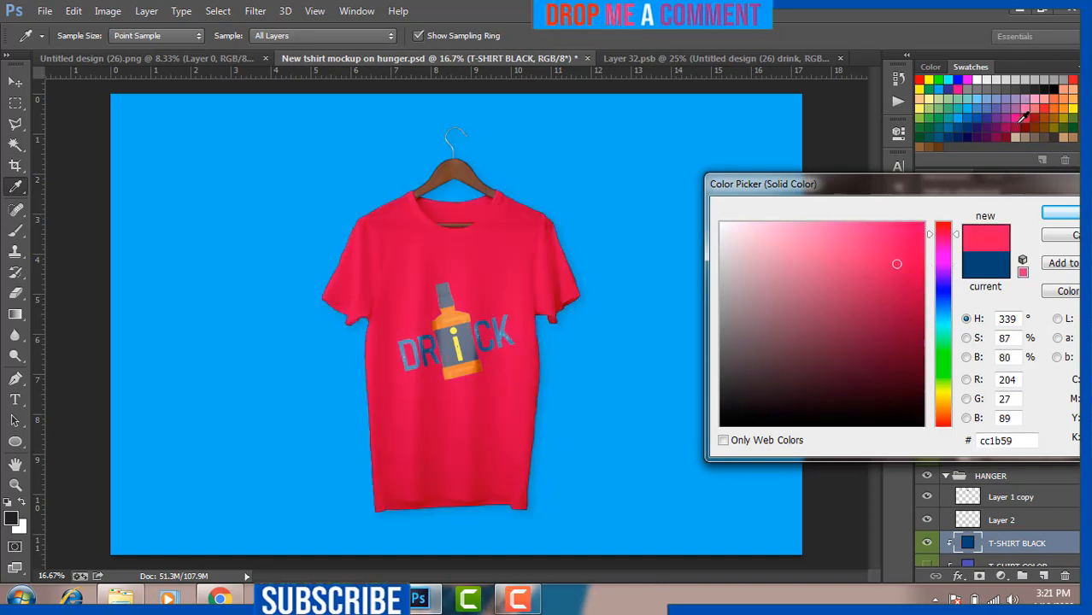
{"action": "left_click", "coordinate": [1022, 115]}
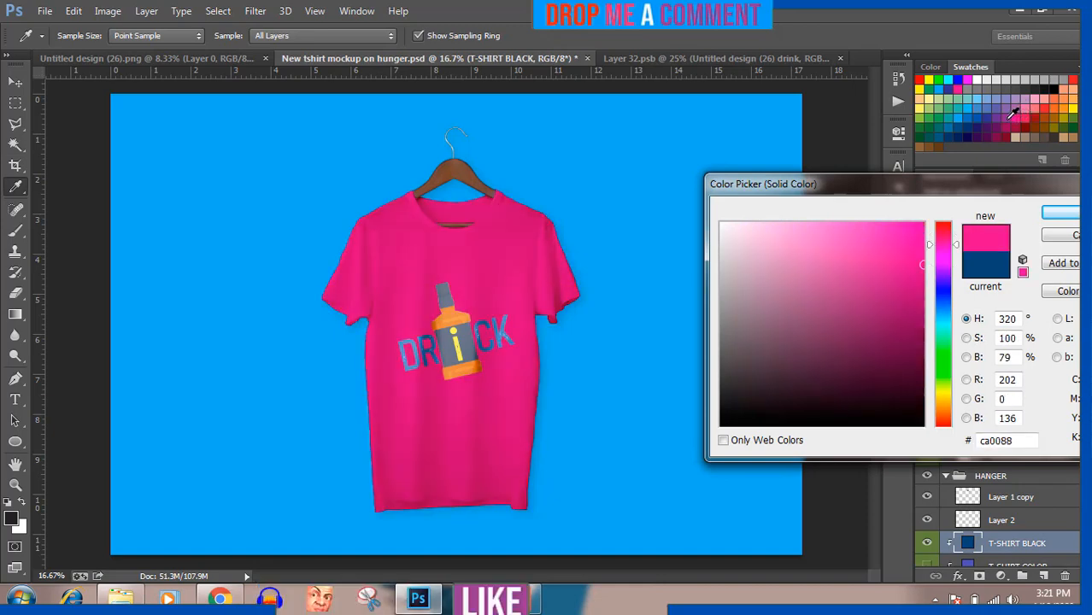
{"action": "left_click", "coordinate": [1012, 117]}
{"action": "left_click", "coordinate": [1021, 118]}
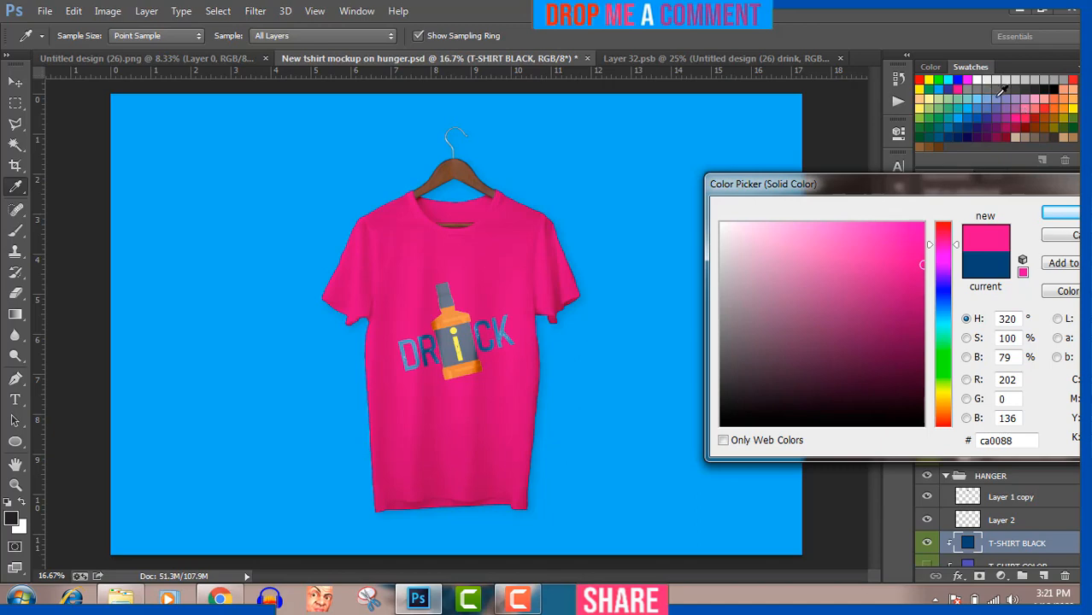
{"action": "left_click", "coordinate": [980, 79]}
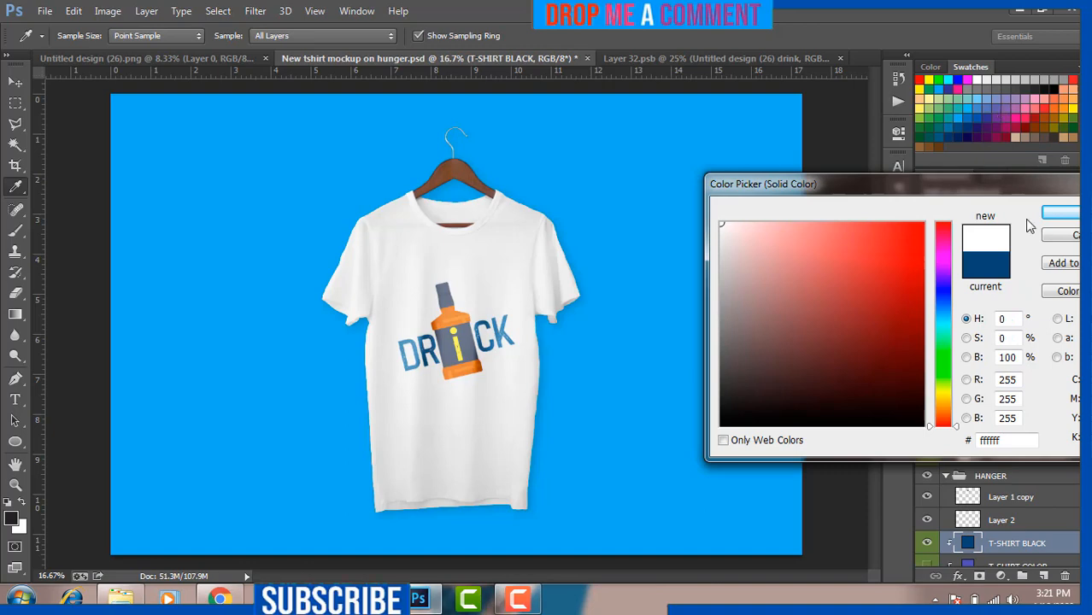
{"action": "left_click", "coordinate": [1058, 215]}
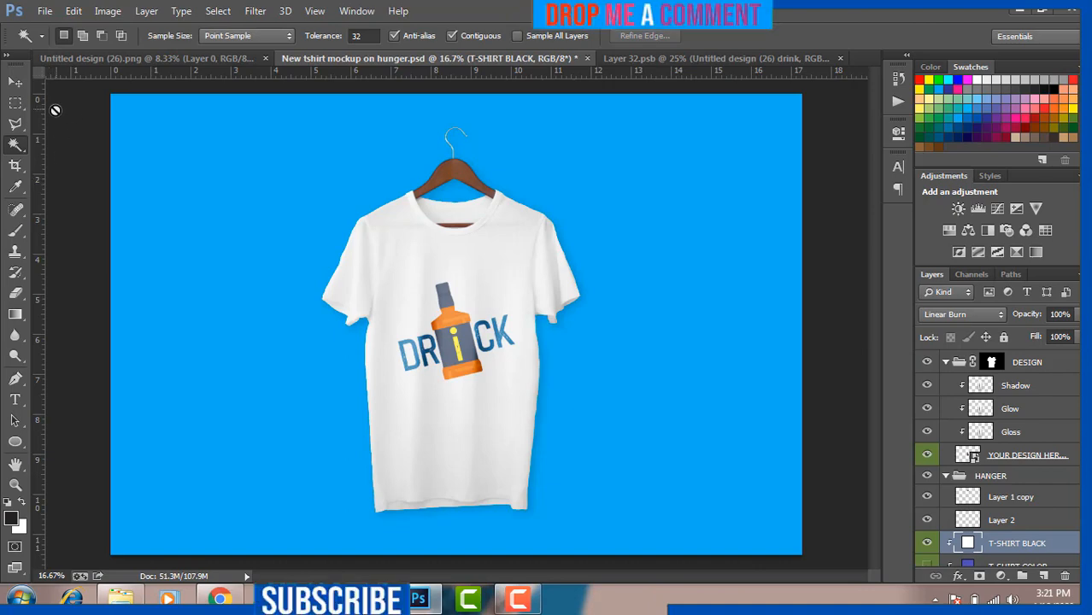
Step: Save the mockup as a JPEG named 'drink' in the Pictures library with quality 12 Maximum
{"action": "left_click", "coordinate": [46, 10]}
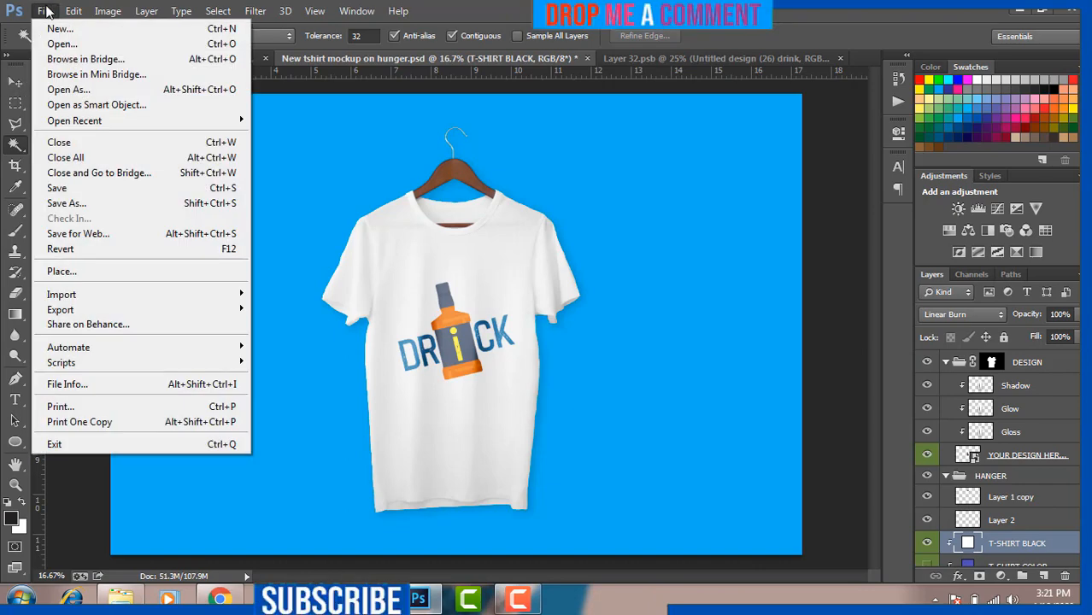
{"action": "left_click", "coordinate": [70, 203]}
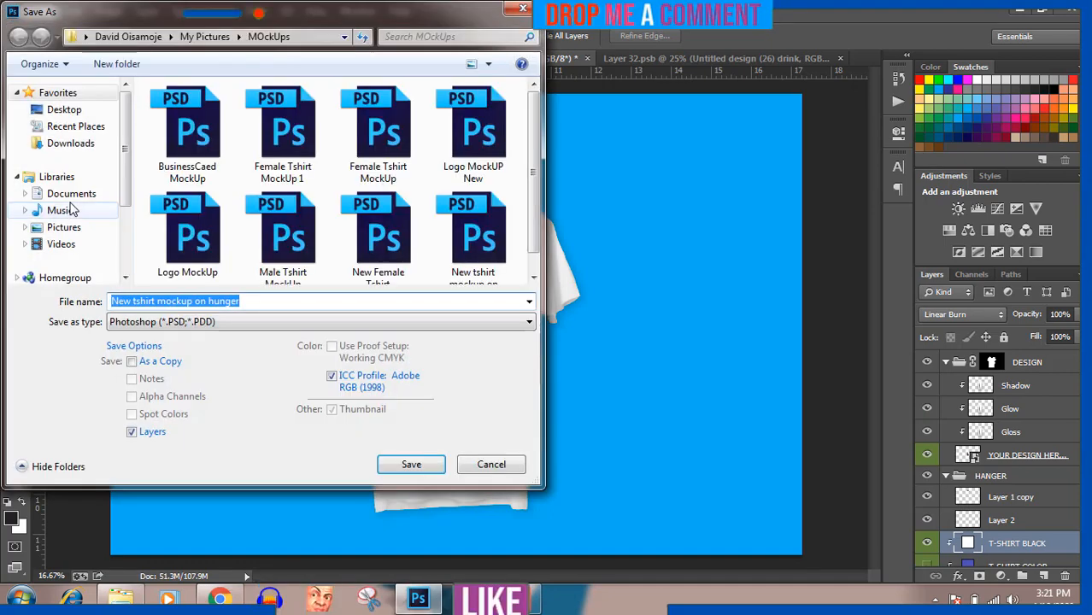
{"action": "left_click", "coordinate": [75, 227]}
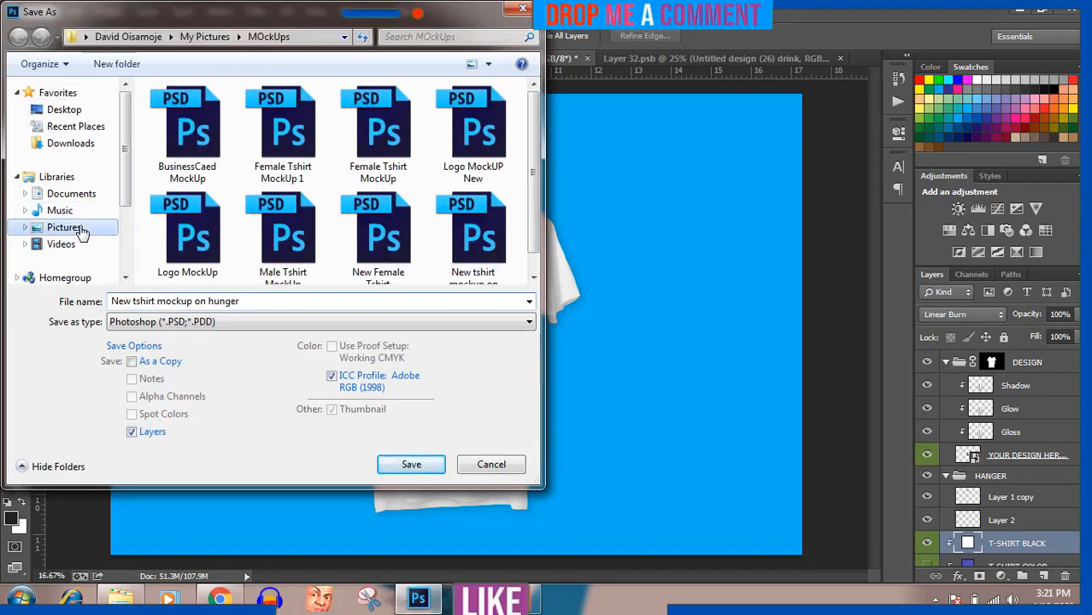
{"action": "left_click", "coordinate": [185, 301]}
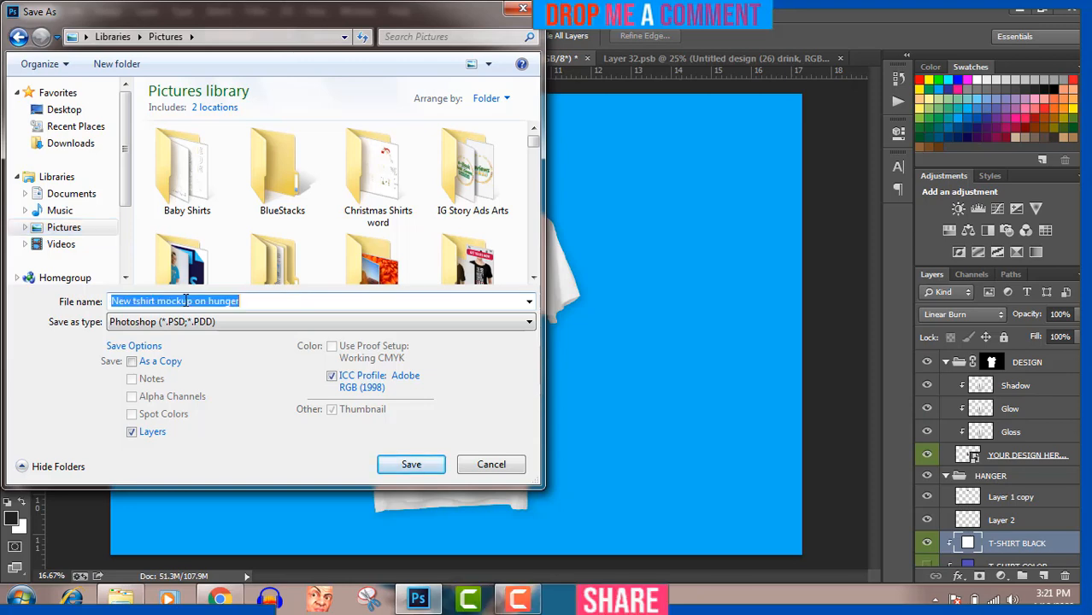
{"action": "type", "text": "drink"}
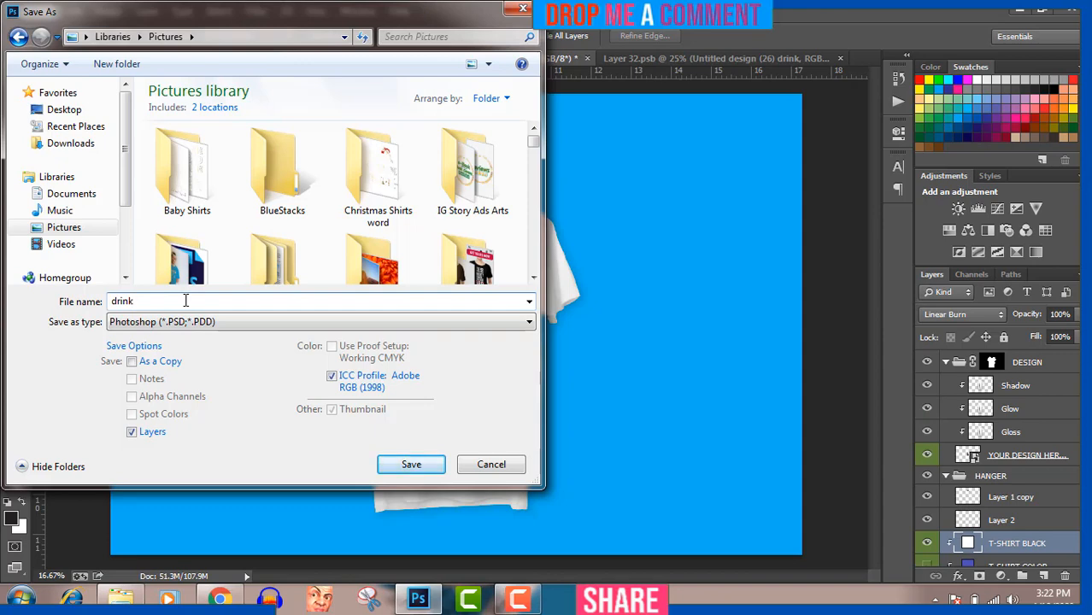
{"action": "left_click", "coordinate": [186, 321]}
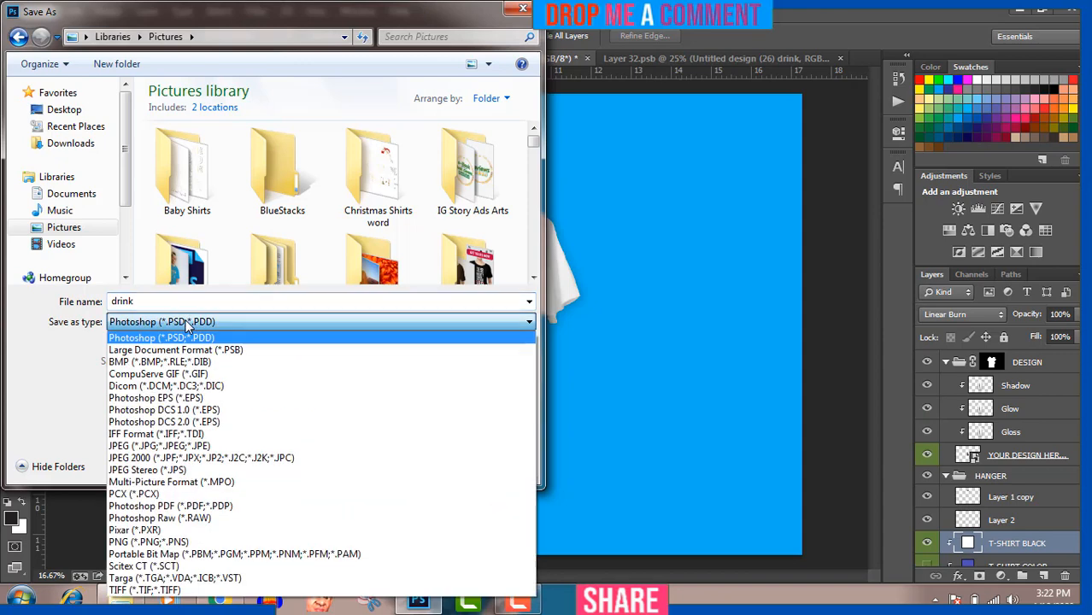
{"action": "left_click", "coordinate": [168, 446]}
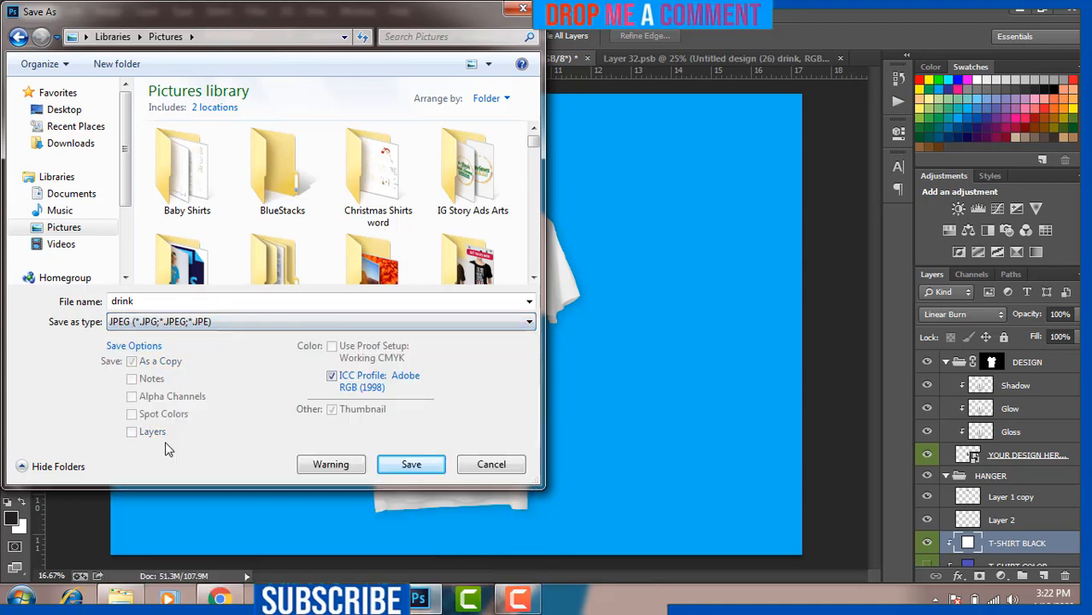
{"action": "left_click", "coordinate": [411, 469]}
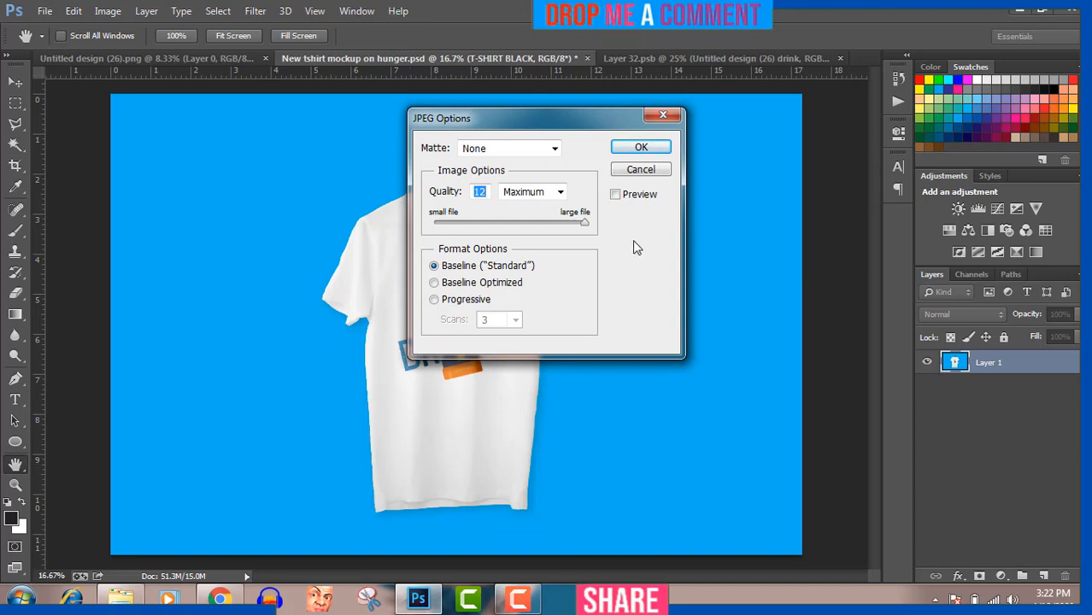
{"action": "left_click", "coordinate": [642, 149]}
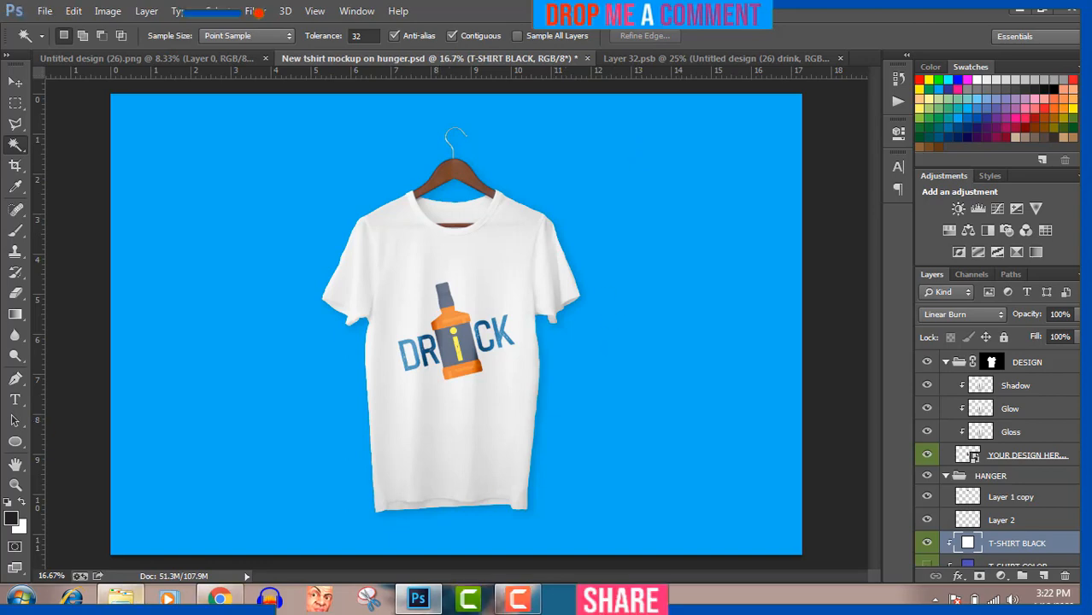
Step: Preview the saved 'drink' JPEG from the Pictures library in Photo Viewer and close it
{"action": "left_click", "coordinate": [128, 598]}
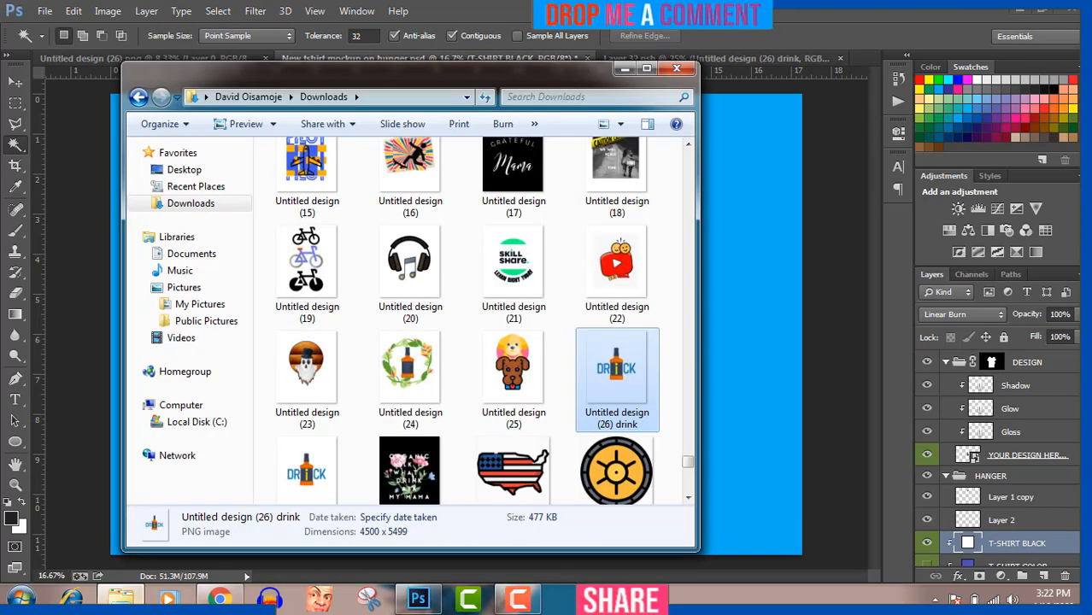
{"action": "left_click", "coordinate": [197, 288]}
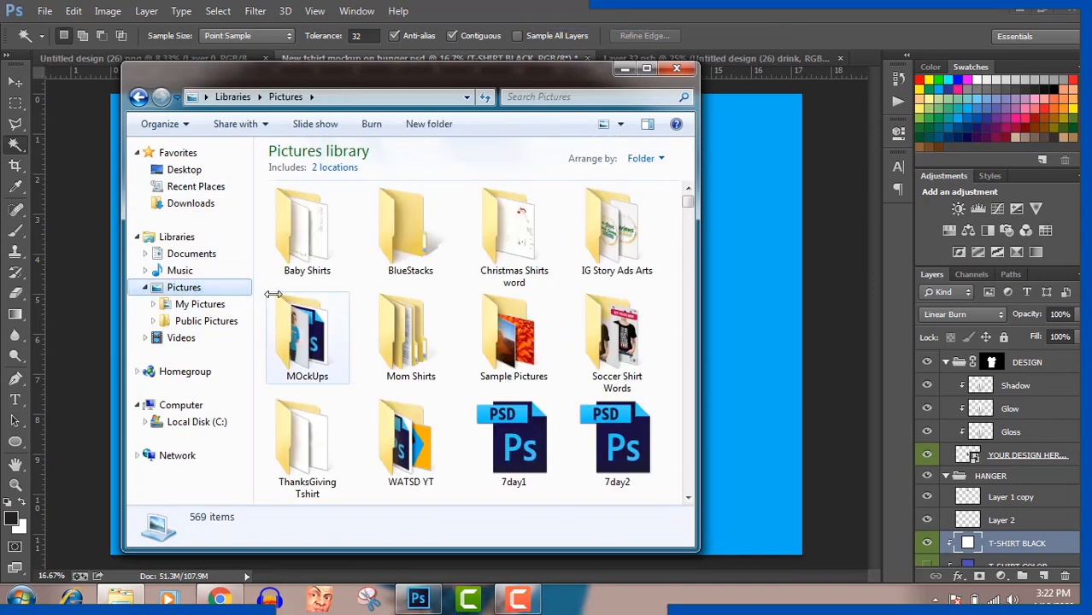
{"action": "left_click", "coordinate": [419, 351]}
{"action": "double_click", "coordinate": [419, 350]}
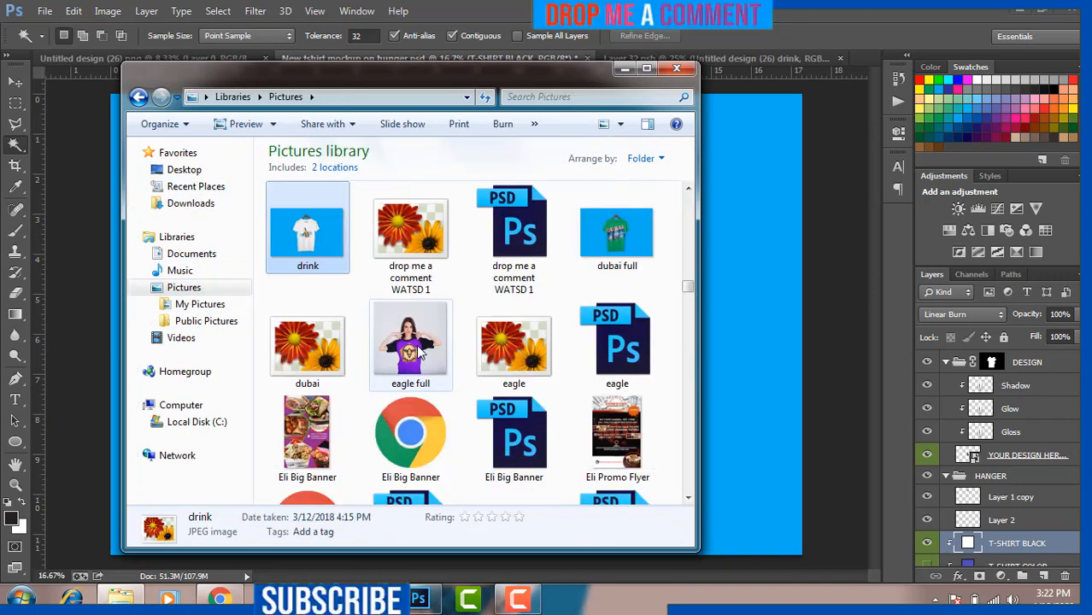
{"action": "double_click", "coordinate": [316, 243]}
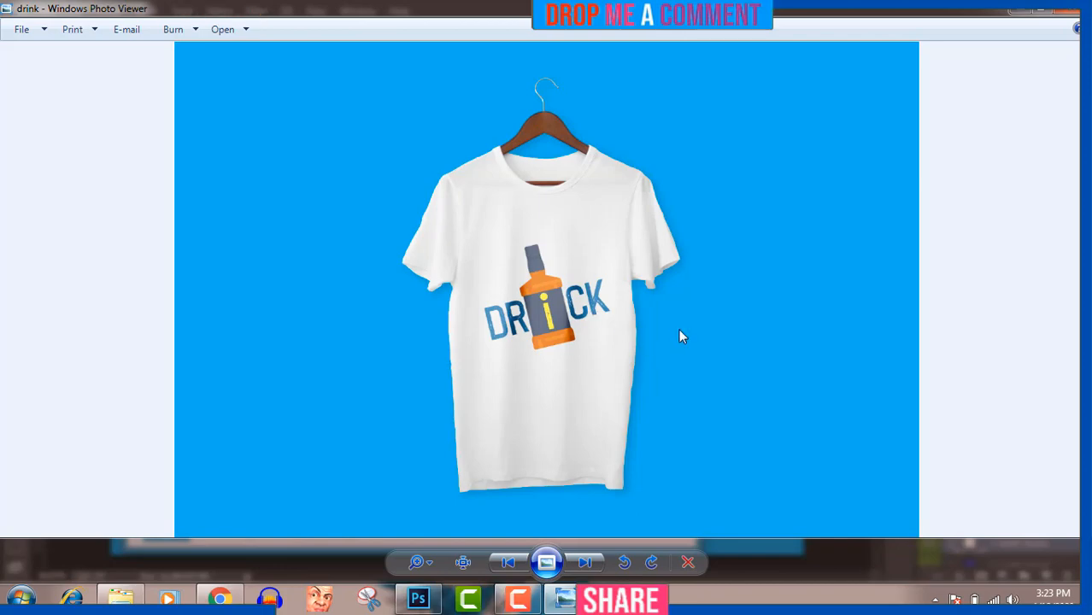
{"action": "left_click", "coordinate": [1066, 9]}
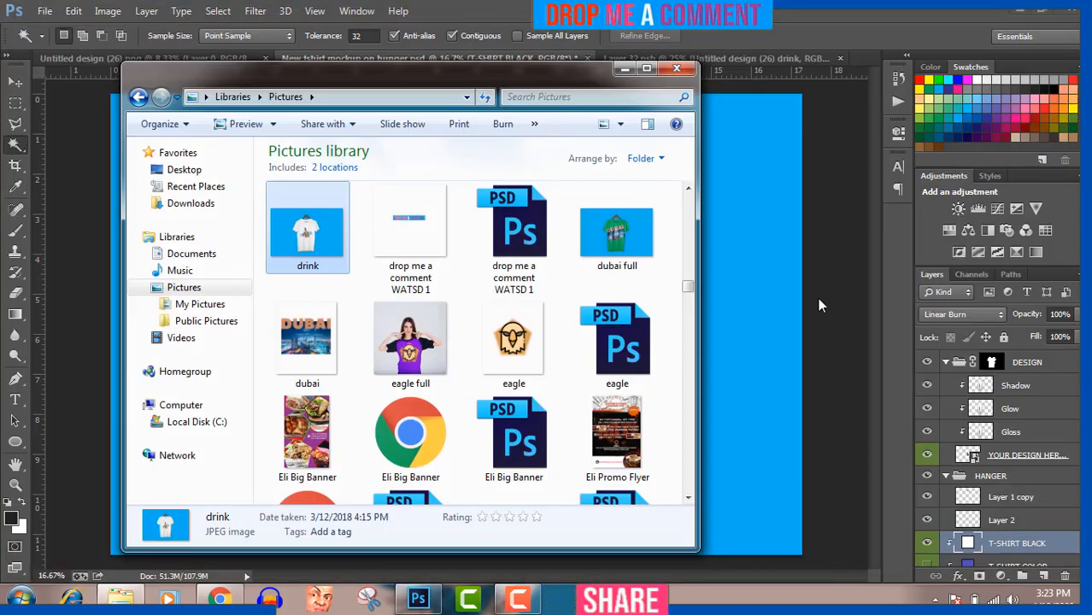
{"action": "left_click", "coordinate": [523, 604]}
{"action": "left_click", "coordinate": [523, 604]}
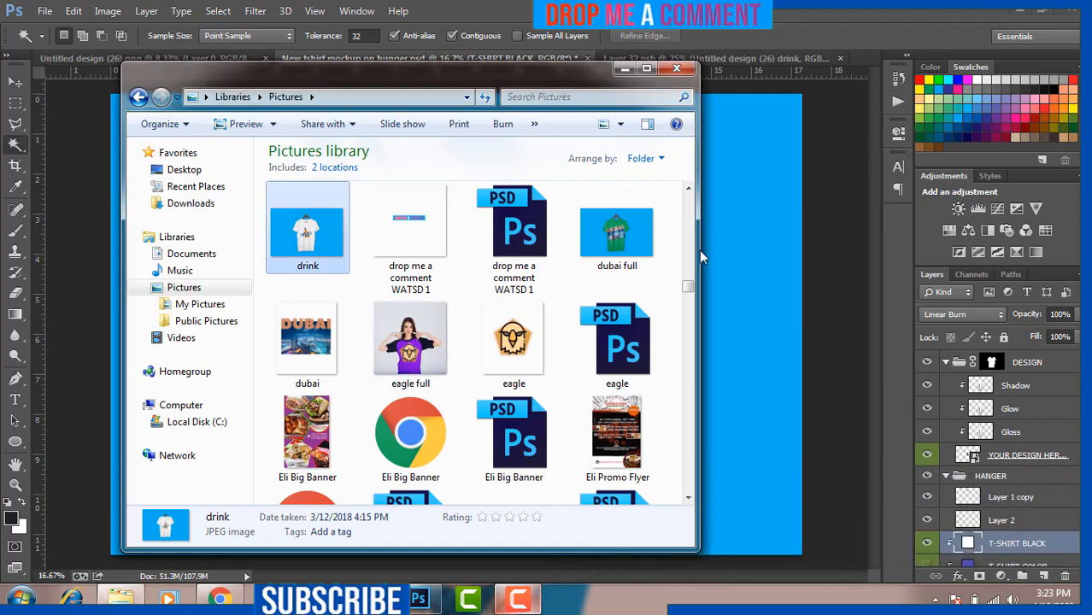
{"action": "left_click", "coordinate": [676, 70]}
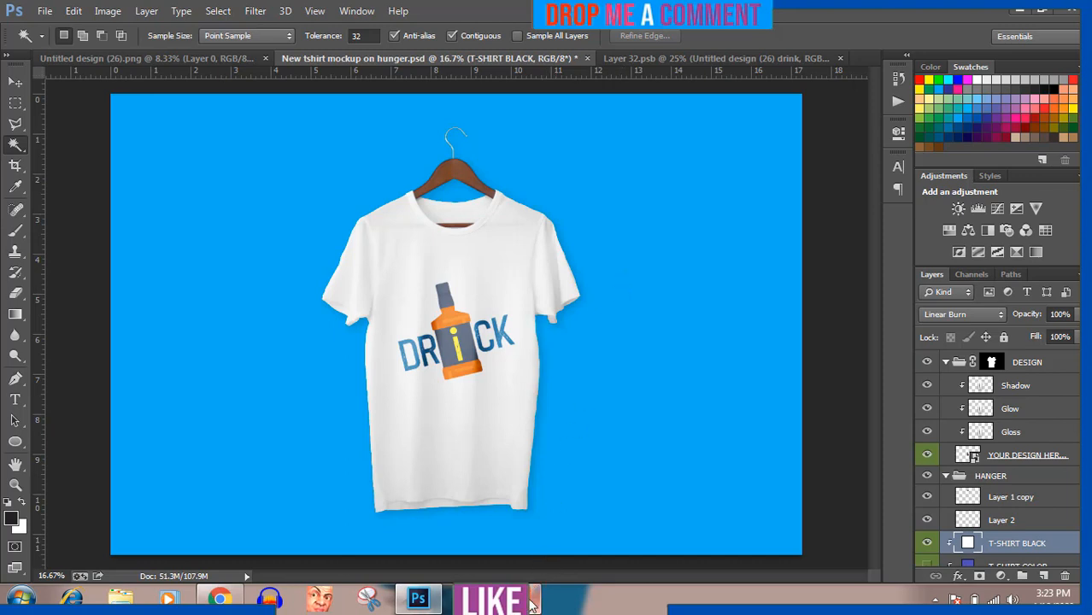
{"action": "mouse_move", "coordinate": [530, 599]}
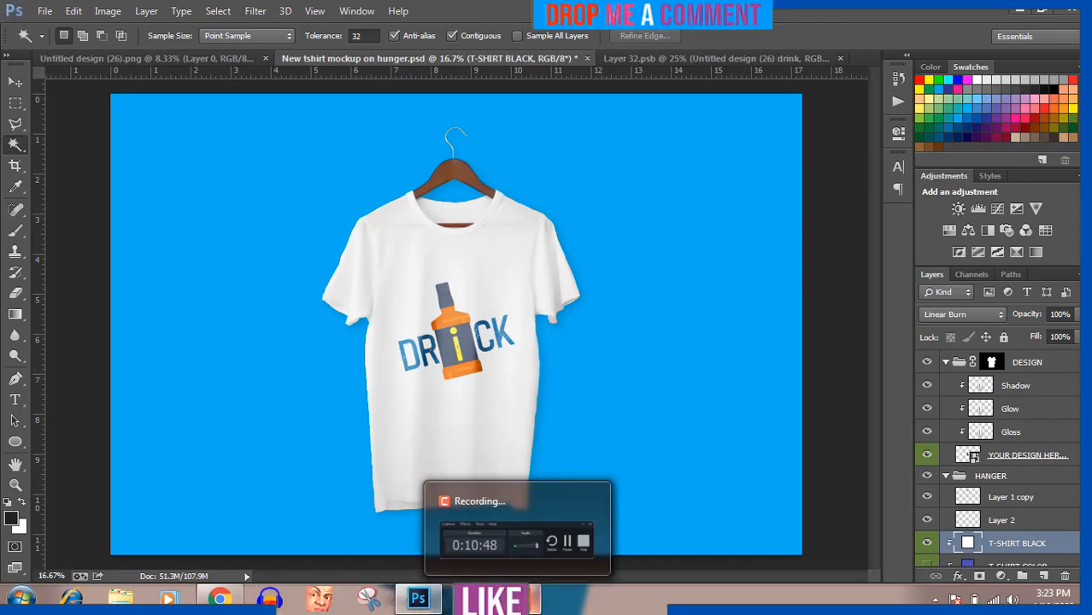
{"action": "left_click", "coordinate": [519, 602]}
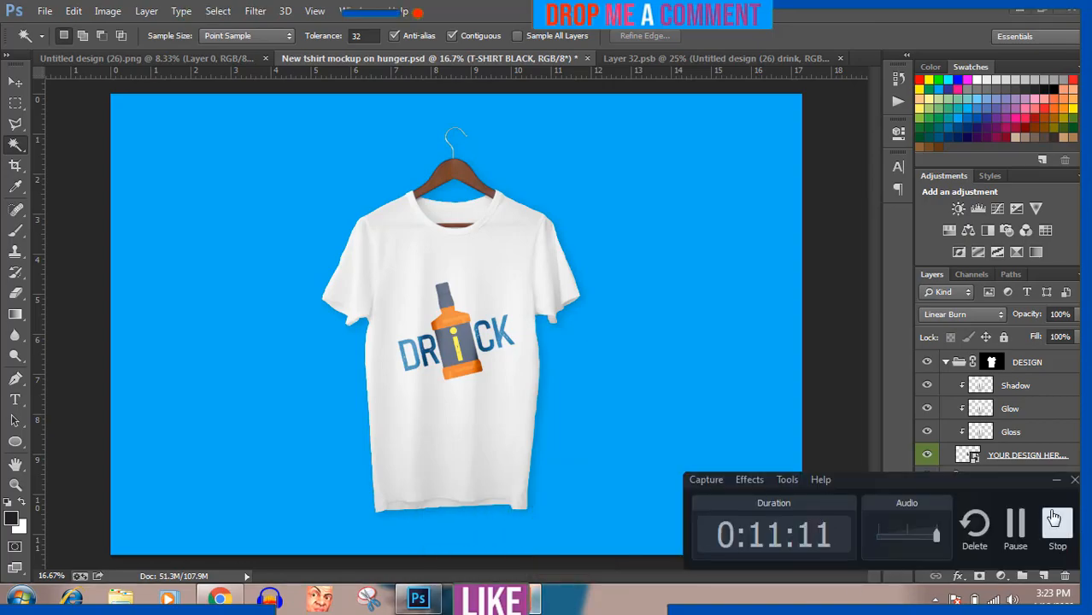